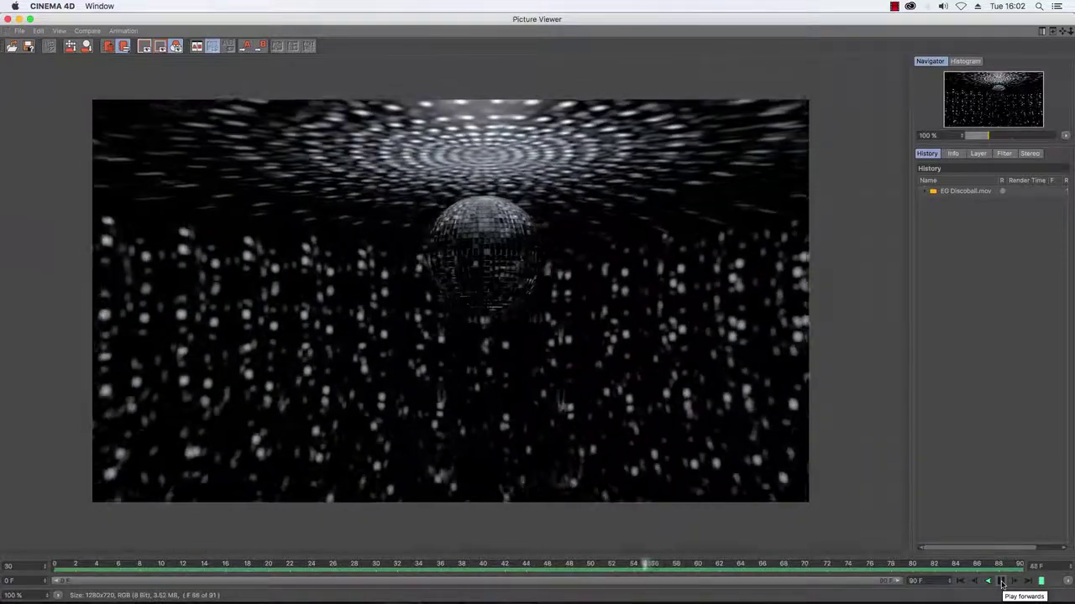
# Stop the EG Discoball.mov preview playback at frame 86 in the Picture Viewer.
pyautogui.click(1002, 582)
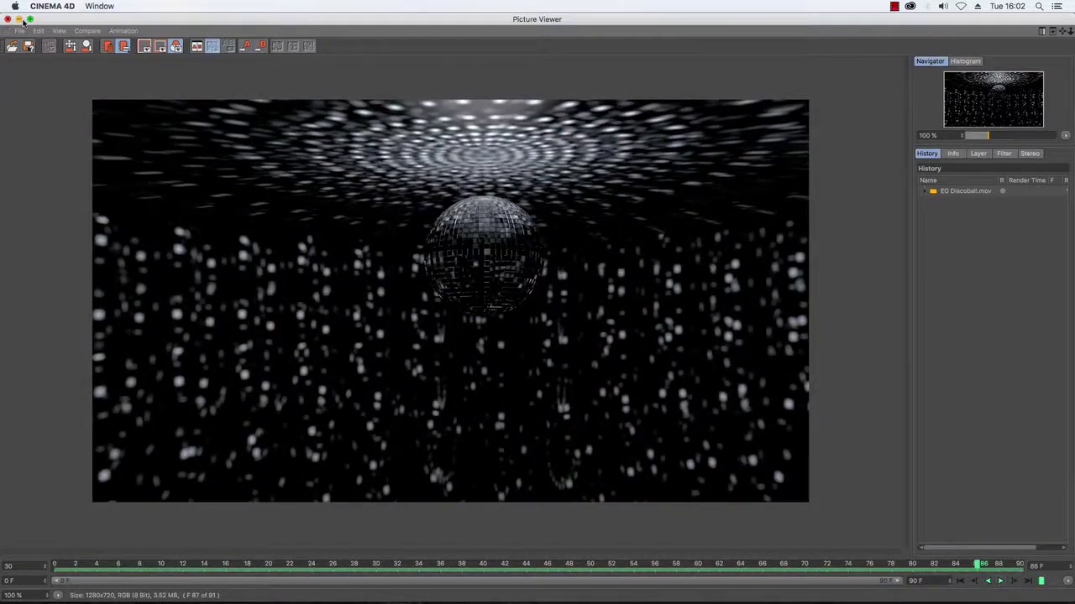
# Close the Picture Viewer and add a Sphere primitive to the empty scene.
pyautogui.click(19, 19)
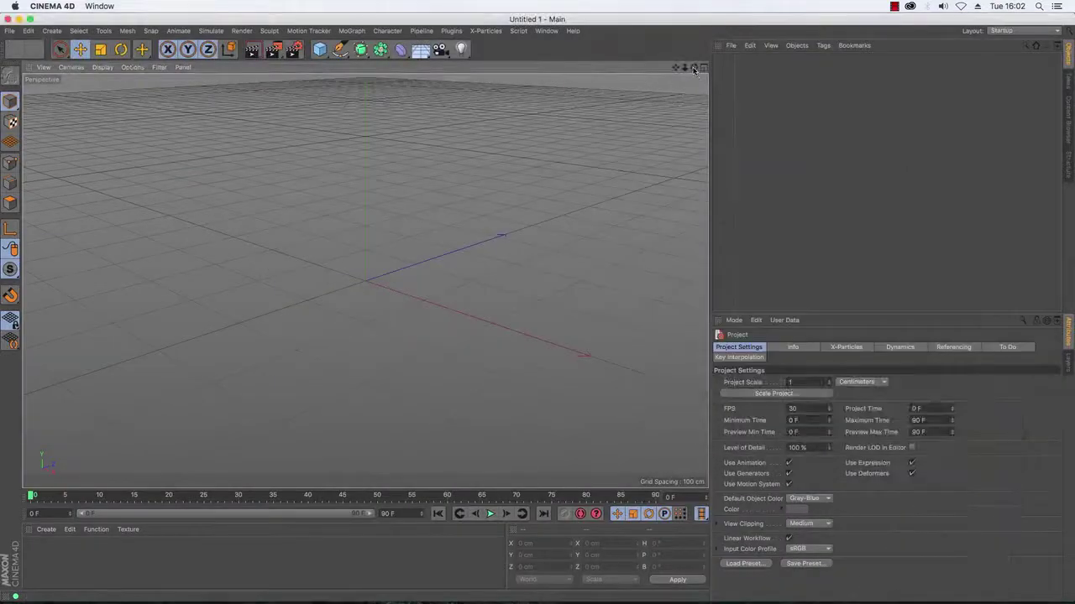
pyautogui.keyDown('alt'); pyautogui.moveTo(364, 281); pyautogui.dragTo(369, 271); pyautogui.keyUp('alt')
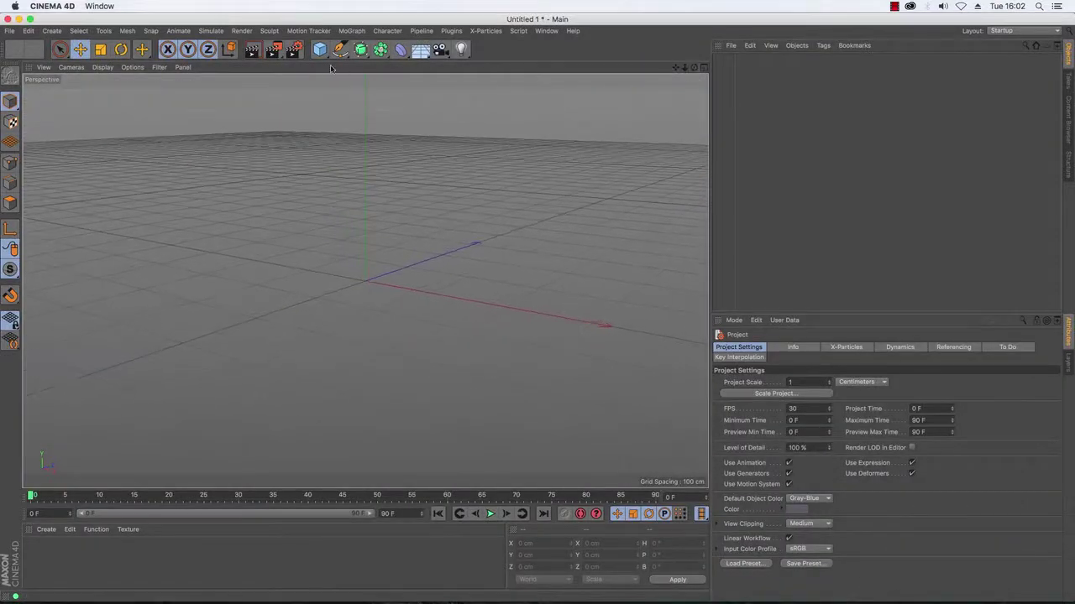
pyautogui.click(319, 50)
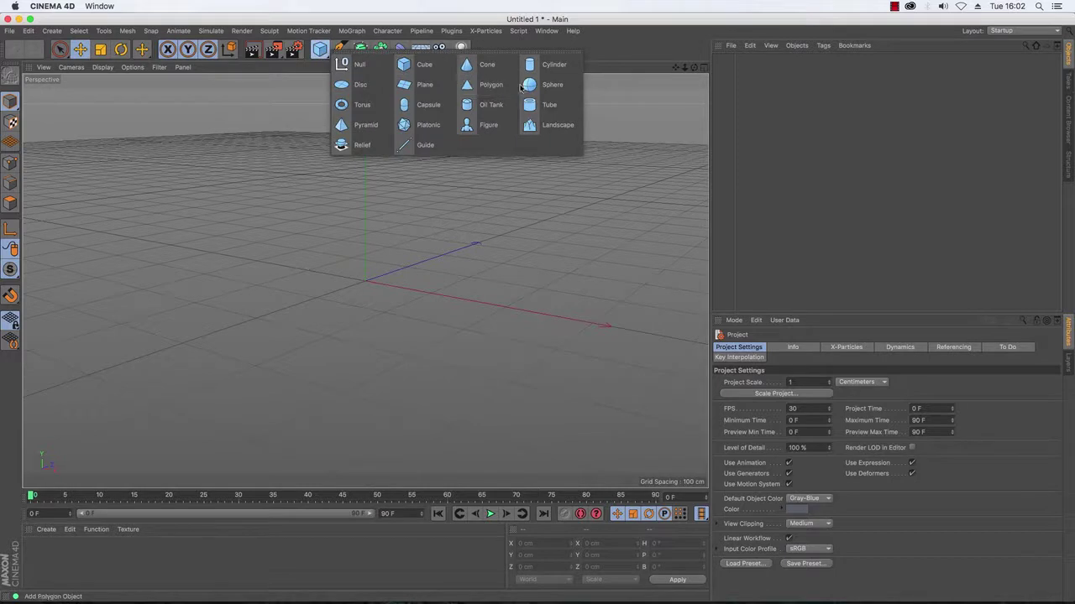
pyautogui.click(542, 92)
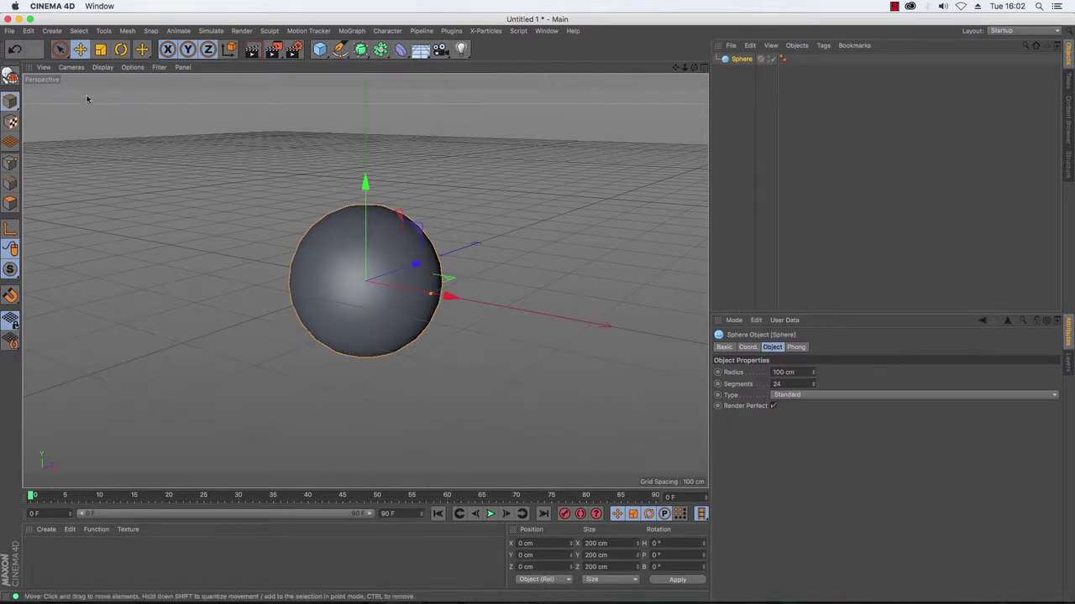
# Switch the viewport to Gouraud Shading (Lines) and set the sphere's Segments to 75.
pyautogui.click(102, 68)
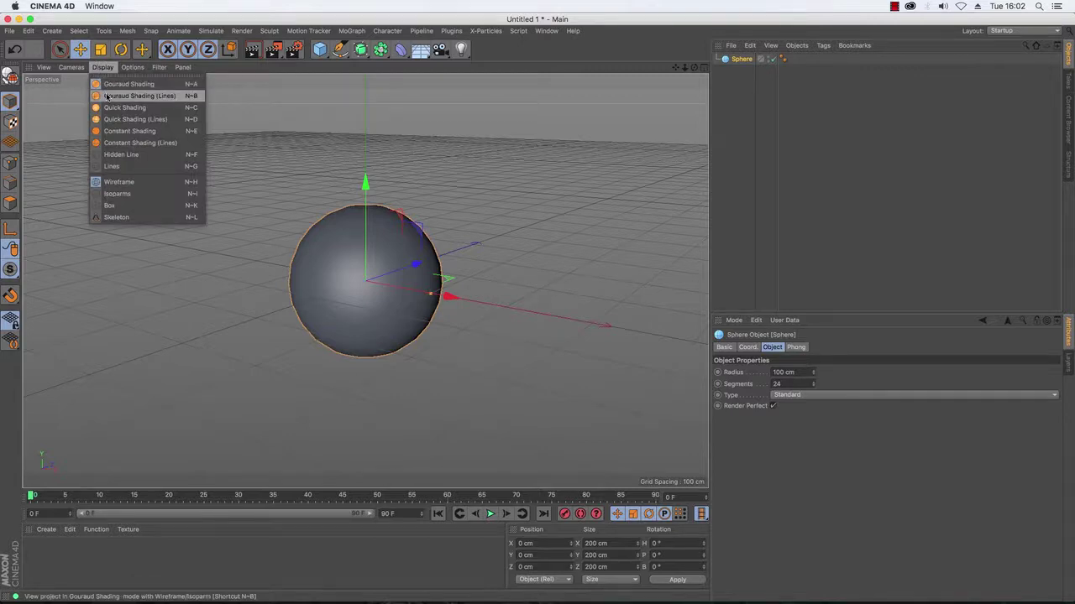
pyautogui.click(108, 96)
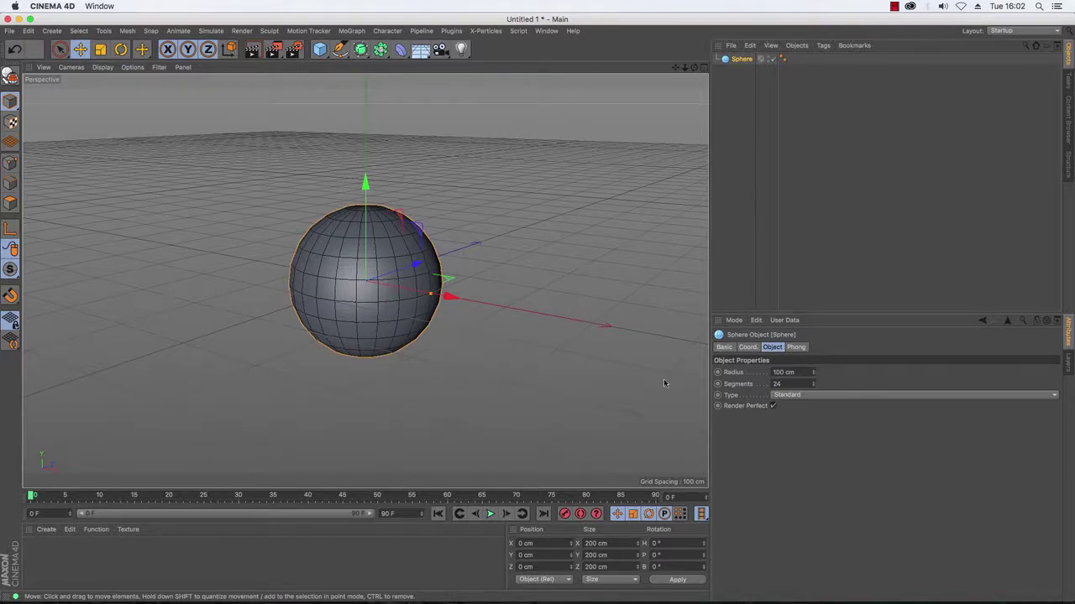
pyautogui.click(787, 385)
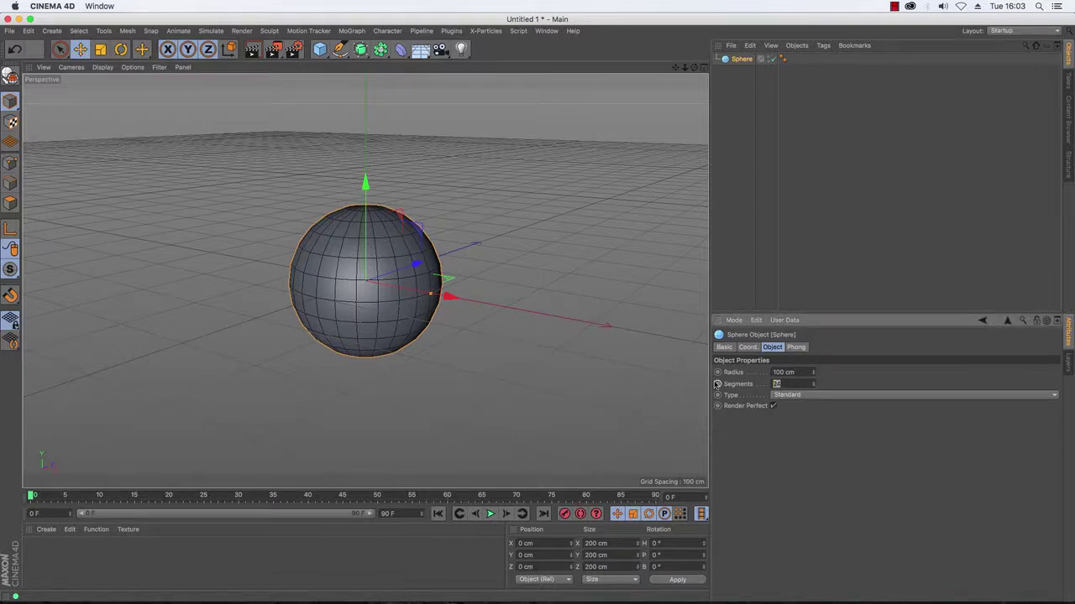
pyautogui.press('Return')
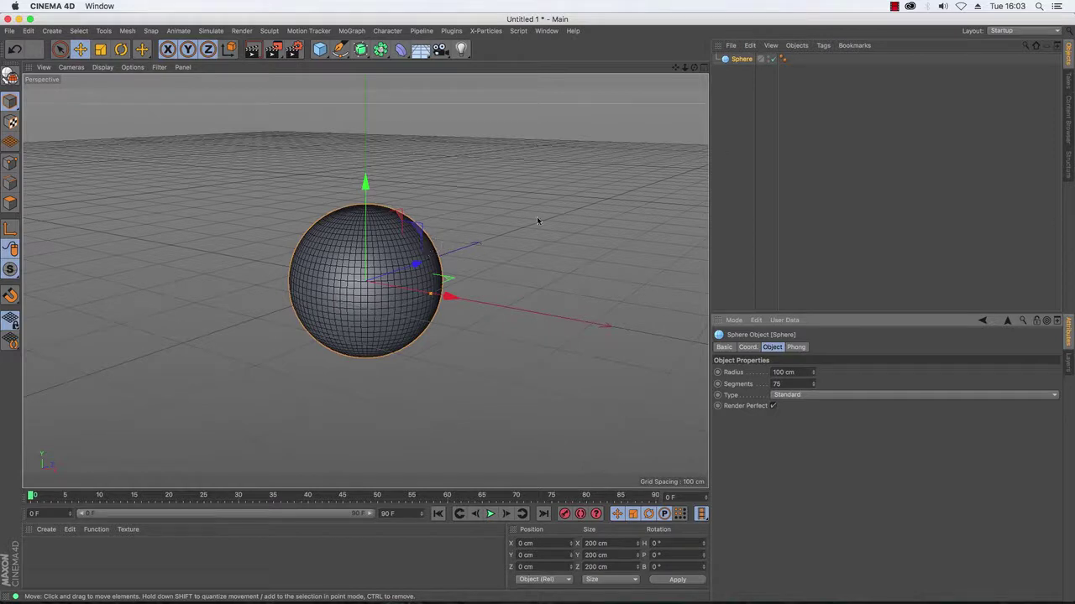
pyautogui.moveTo(676, 67); pyautogui.dragTo(679, 71)
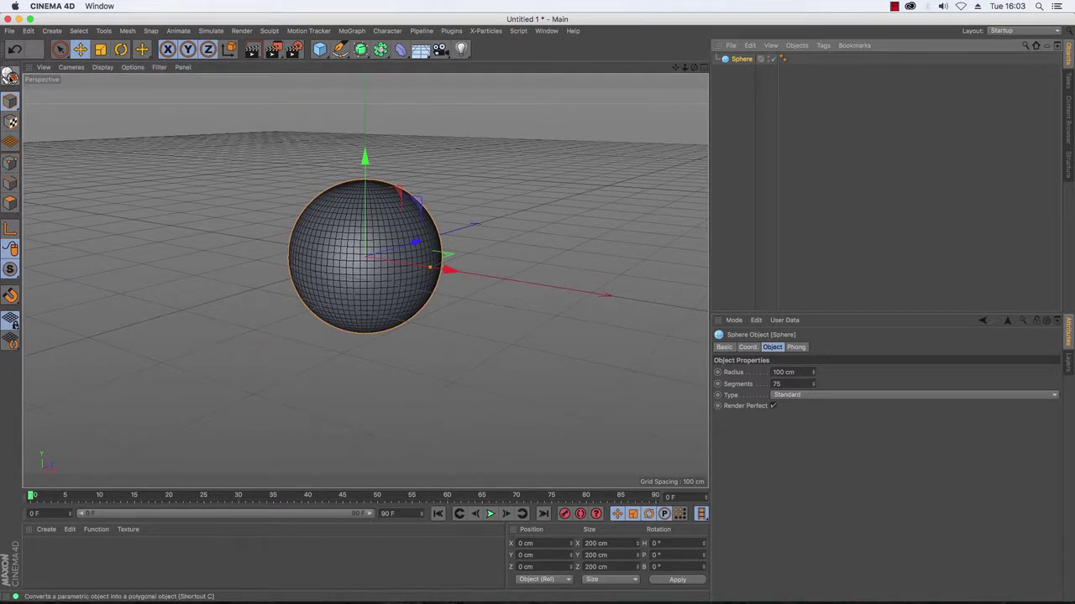
# Make the sphere editable and select all of its polygons in Polygon mode.
pyautogui.click(11, 76)
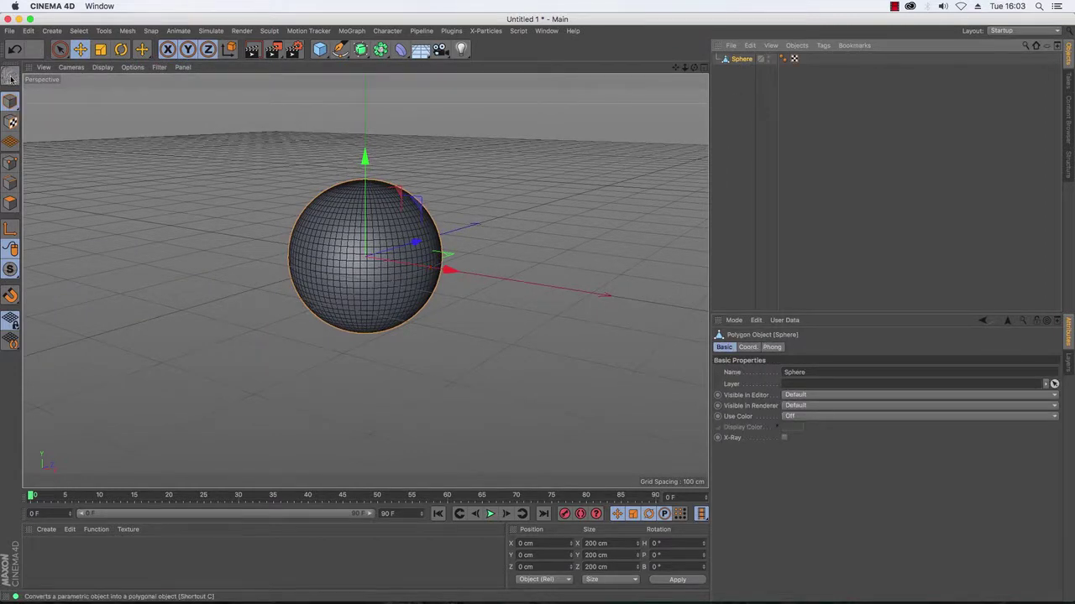
pyautogui.click(11, 203)
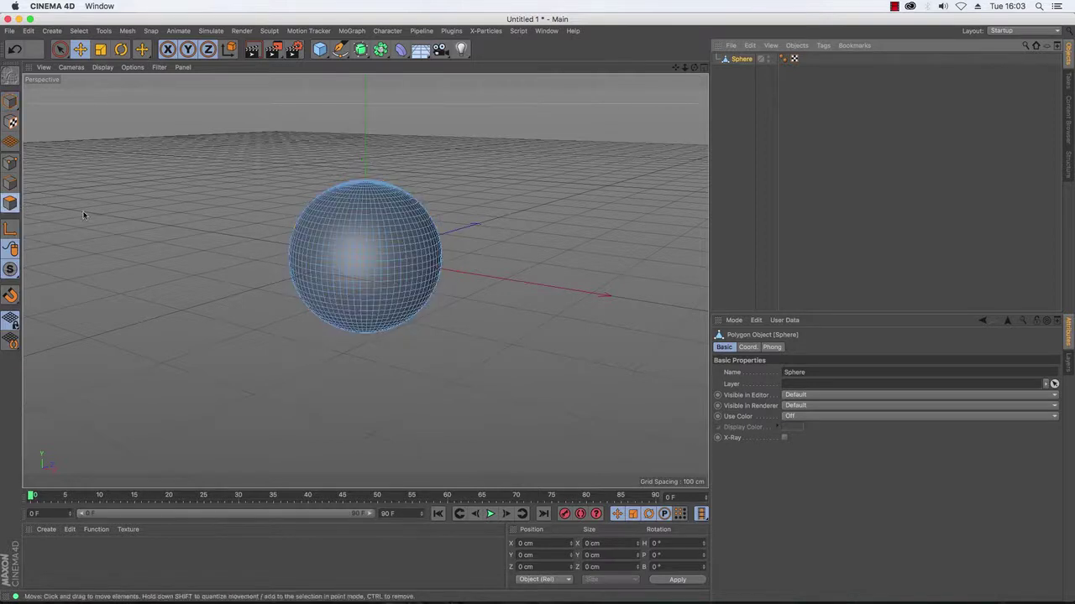
pyautogui.press('super+a')
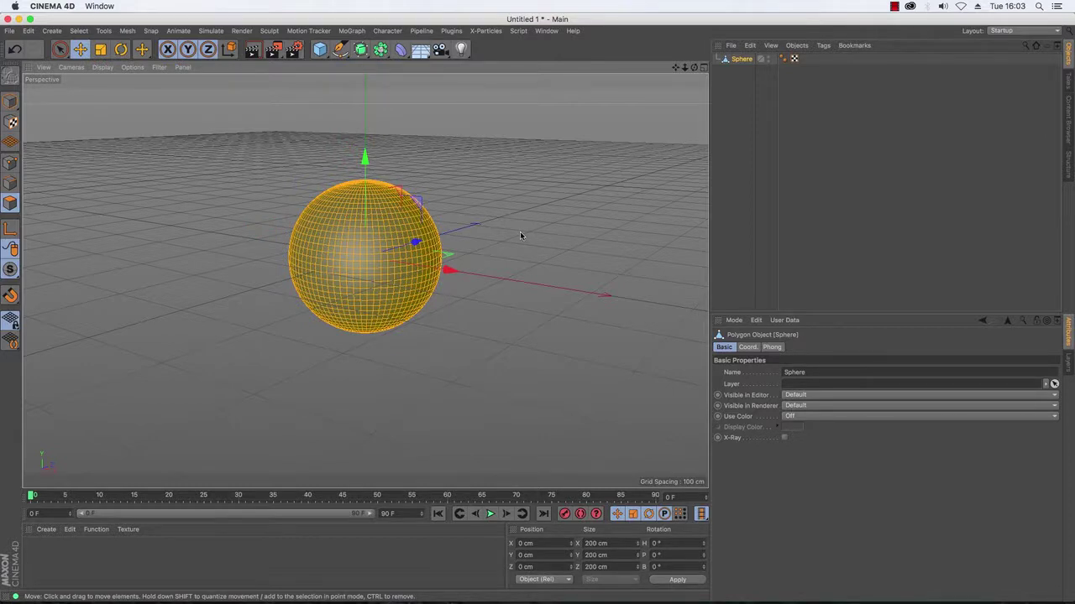
pyautogui.moveTo(684, 67); pyautogui.dragTo(571, 148)
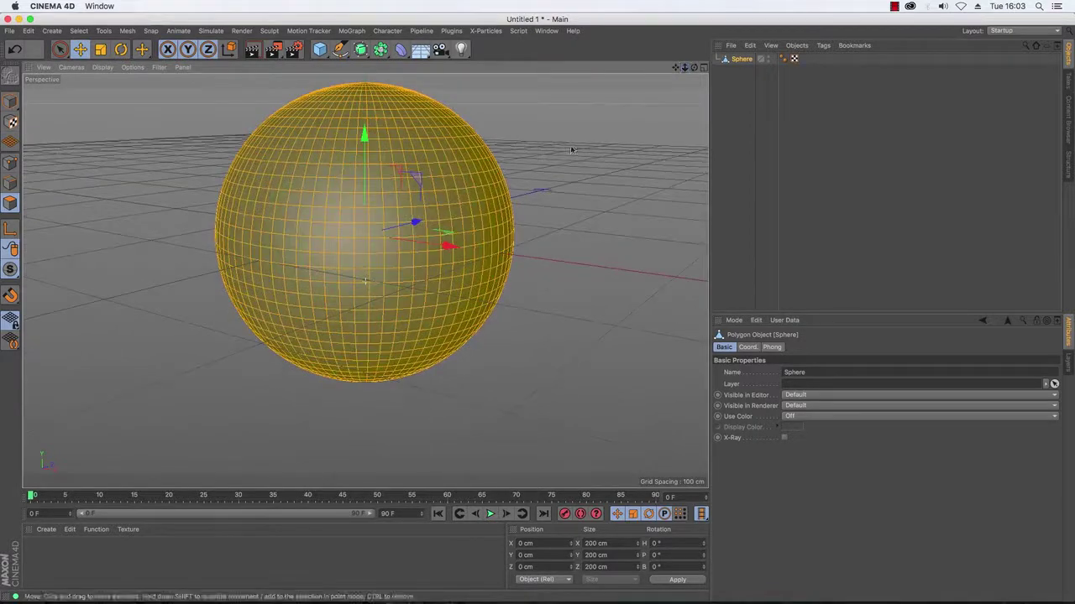
pyautogui.rightClick(571, 220)
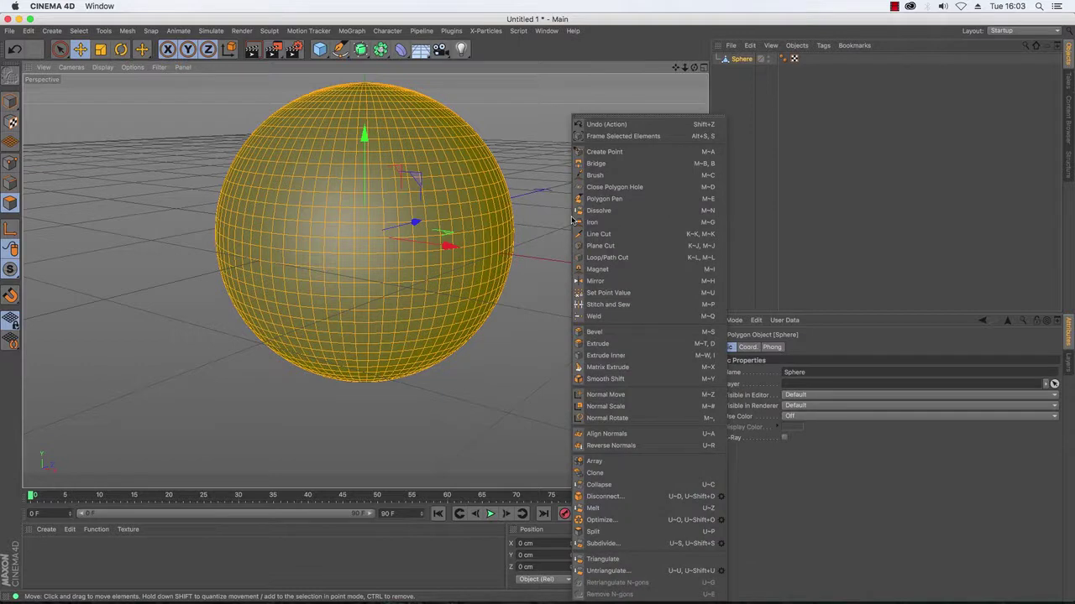
# Bevel the polygons with Preserve Groups off, using 0.45 cm offset and 0.45 cm extrusion.
pyautogui.click(598, 331)
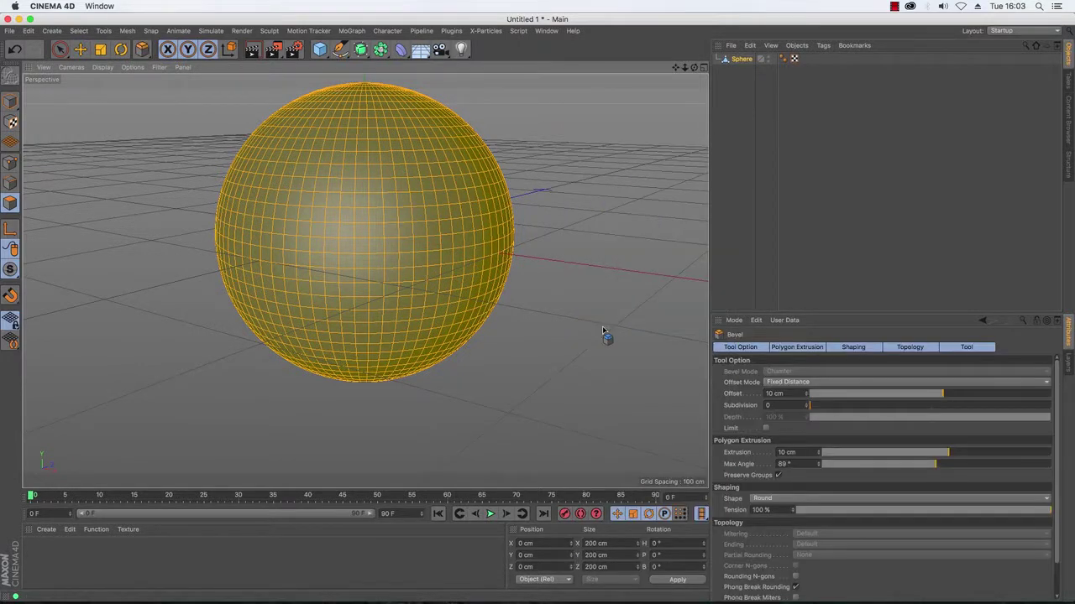
pyautogui.click(777, 476)
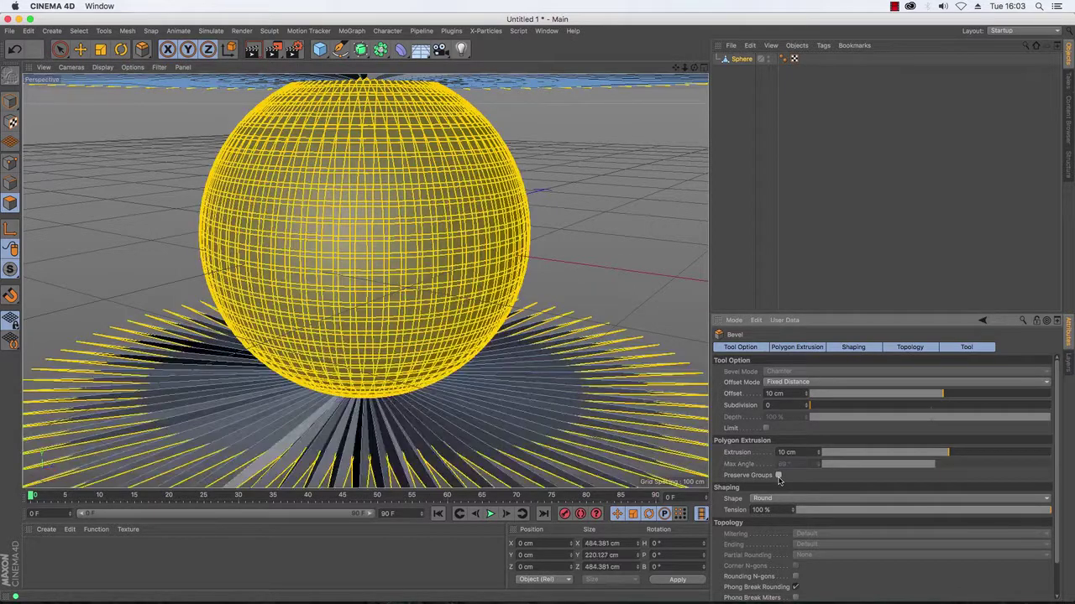
pyautogui.press('super+z')
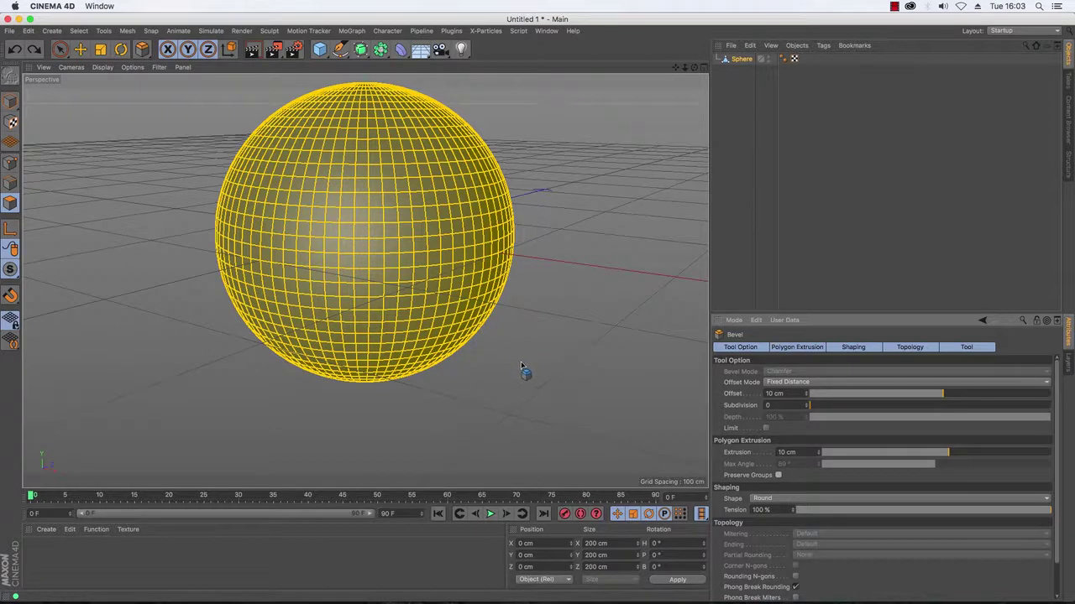
pyautogui.moveTo(677, 74); pyautogui.dragTo(639, 141)
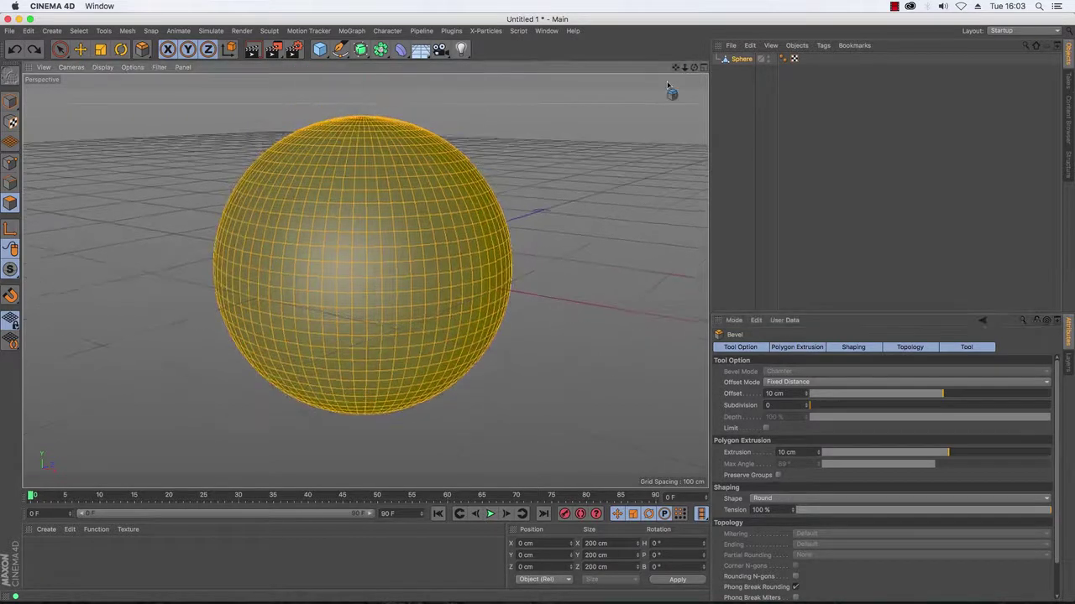
pyautogui.moveTo(551, 225)
pyautogui.mouseDown()
pyautogui.moveTo(594, 225)
pyautogui.moveTo(554, 225)
pyautogui.mouseUp()
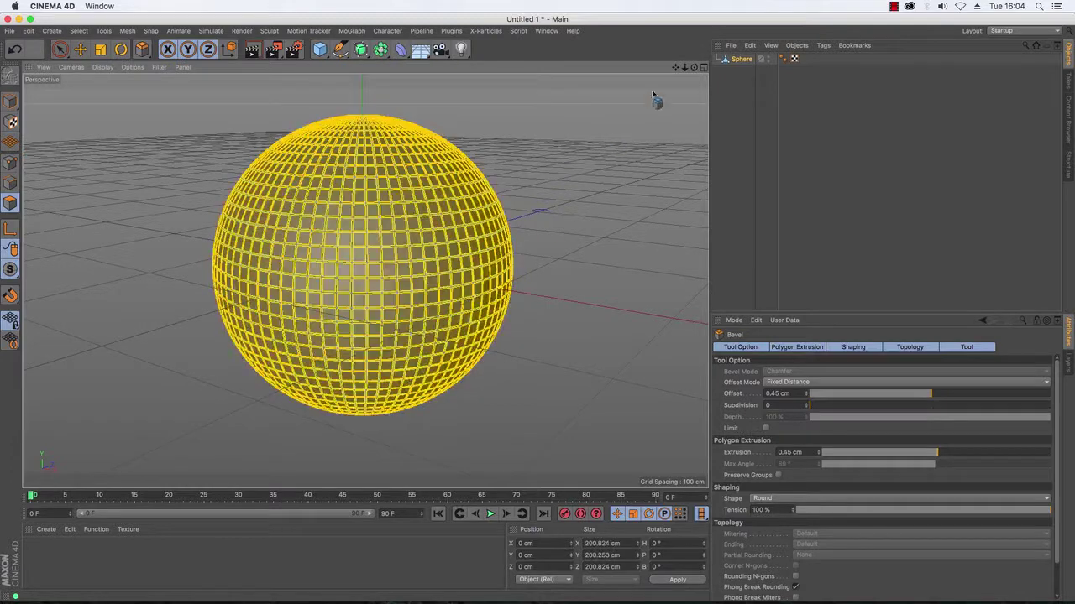
# Zoom in on the tiled sphere and check it with a Render View preview.
pyautogui.moveTo(693, 67); pyautogui.dragTo(617, 108)
pyautogui.moveTo(685, 69); pyautogui.dragTo(248, 67)
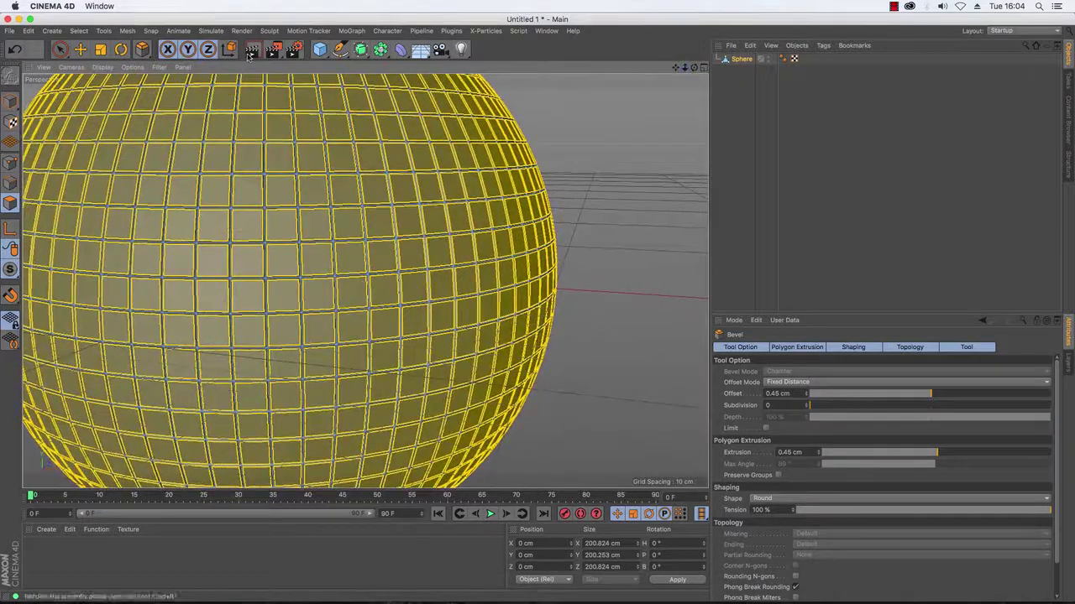
pyautogui.click(251, 50)
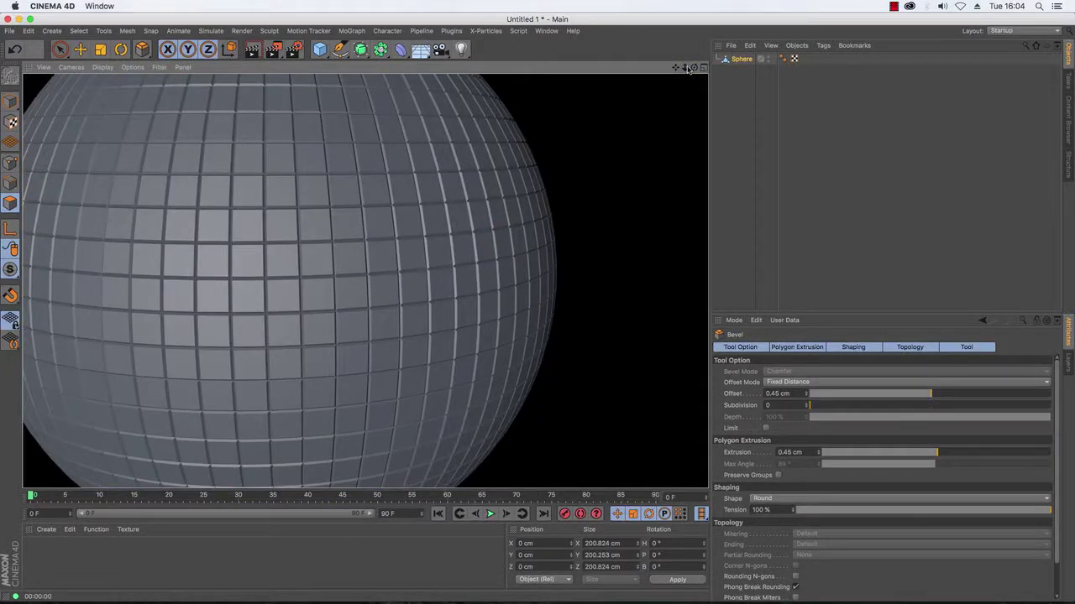
pyautogui.press('super+shift+z')
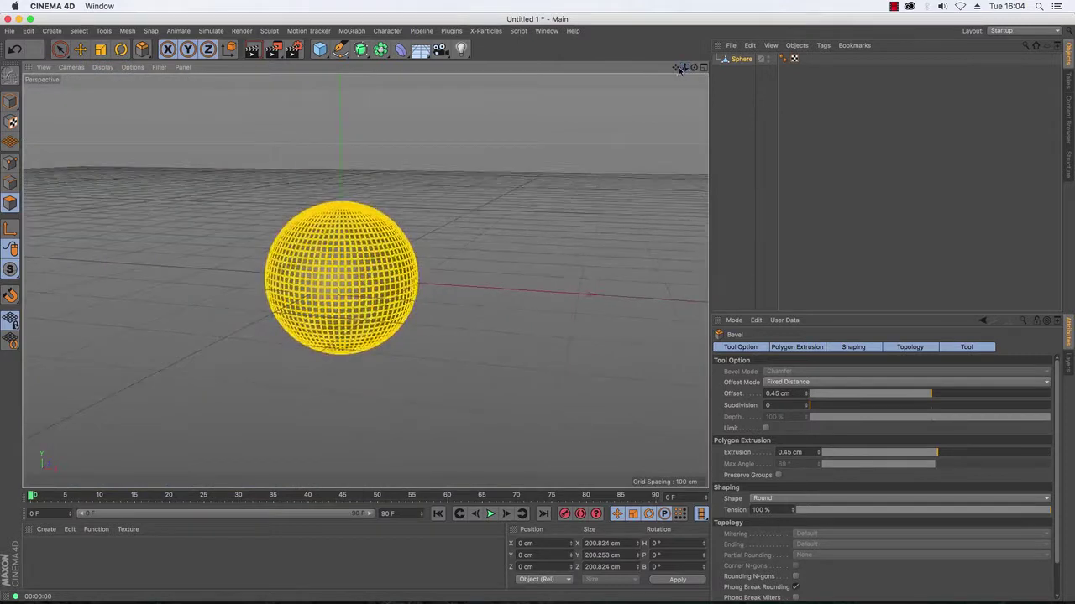
# Create a material Mat with Color off and a Reflection (Legacy) reflectance layer.
pyautogui.moveTo(681, 70); pyautogui.dragTo(712, 71)
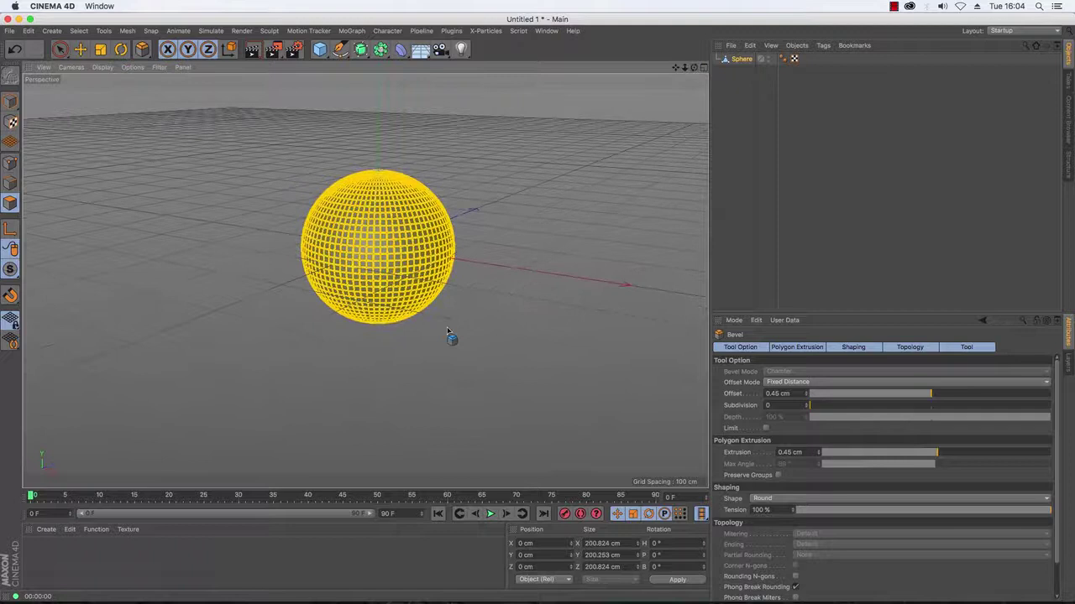
pyautogui.doubleClick(39, 557)
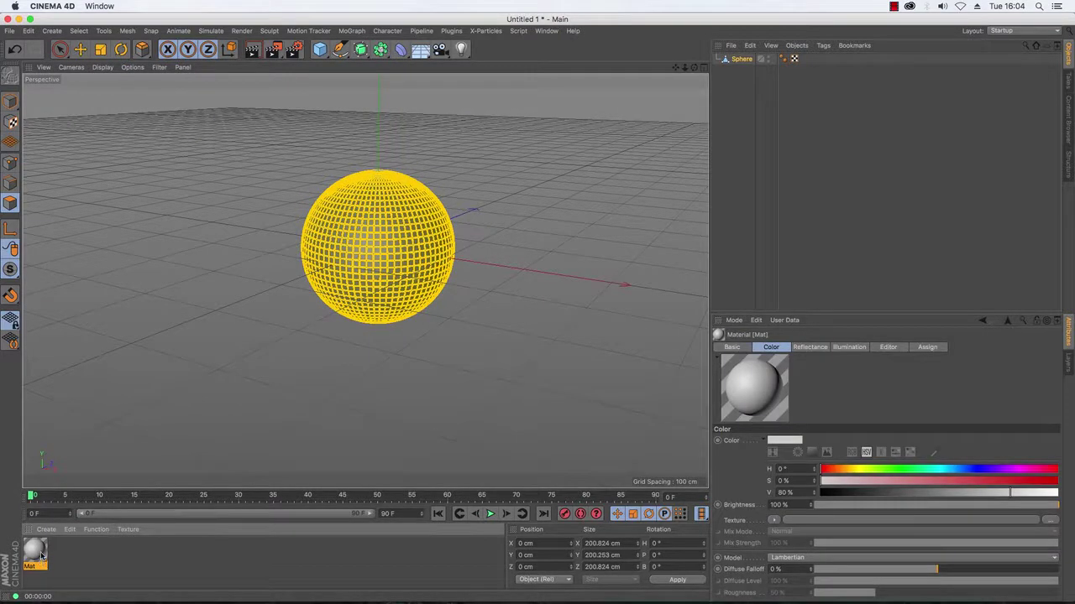
pyautogui.doubleClick(36, 552)
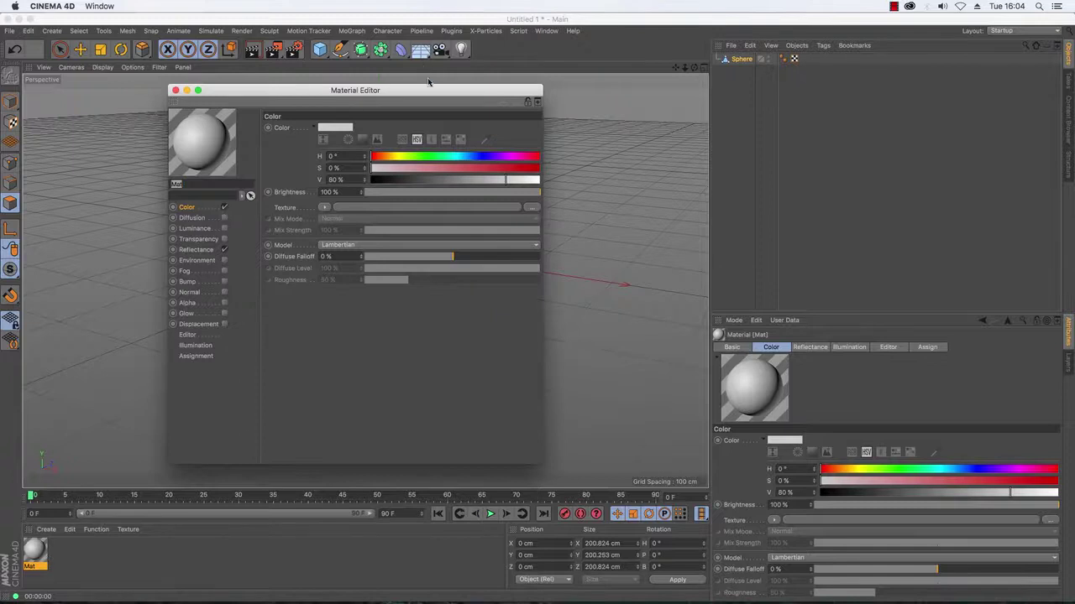
pyautogui.moveTo(410, 90); pyautogui.dragTo(294, 94)
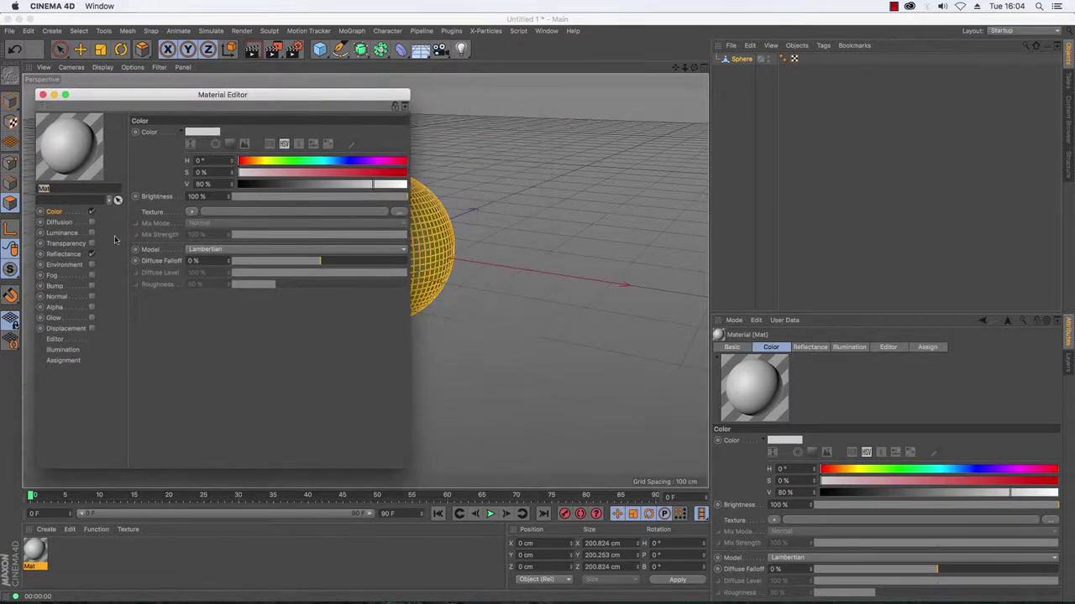
pyautogui.click(91, 212)
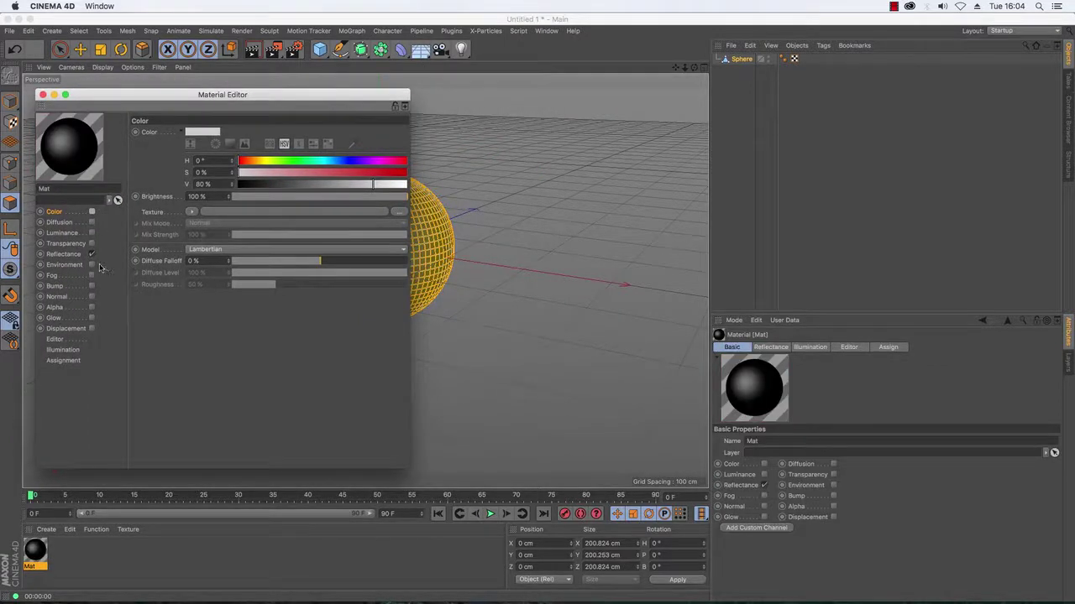
pyautogui.click(92, 255)
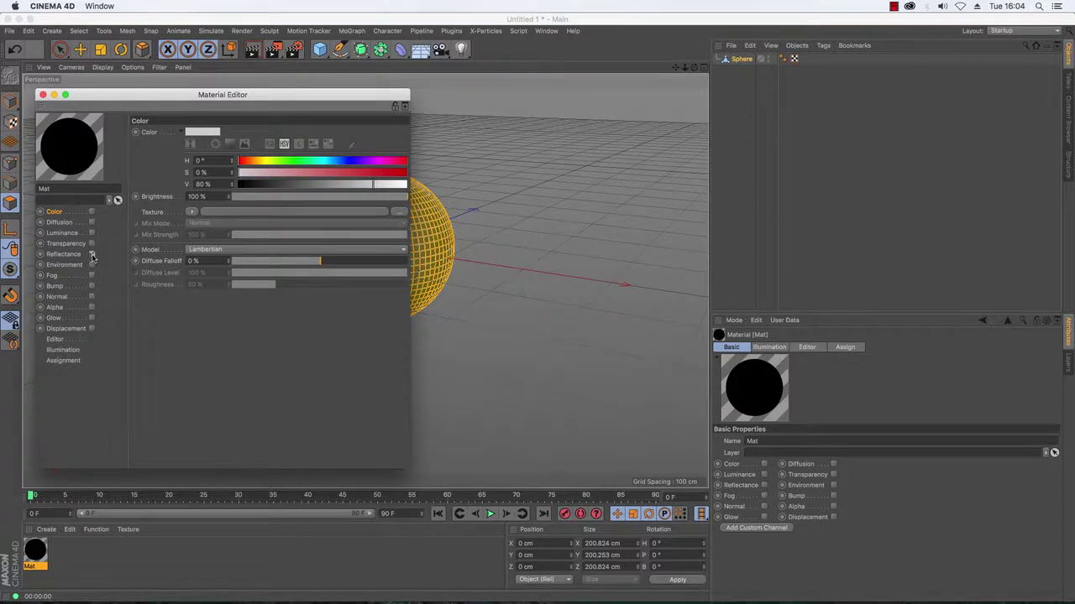
pyautogui.click(92, 254)
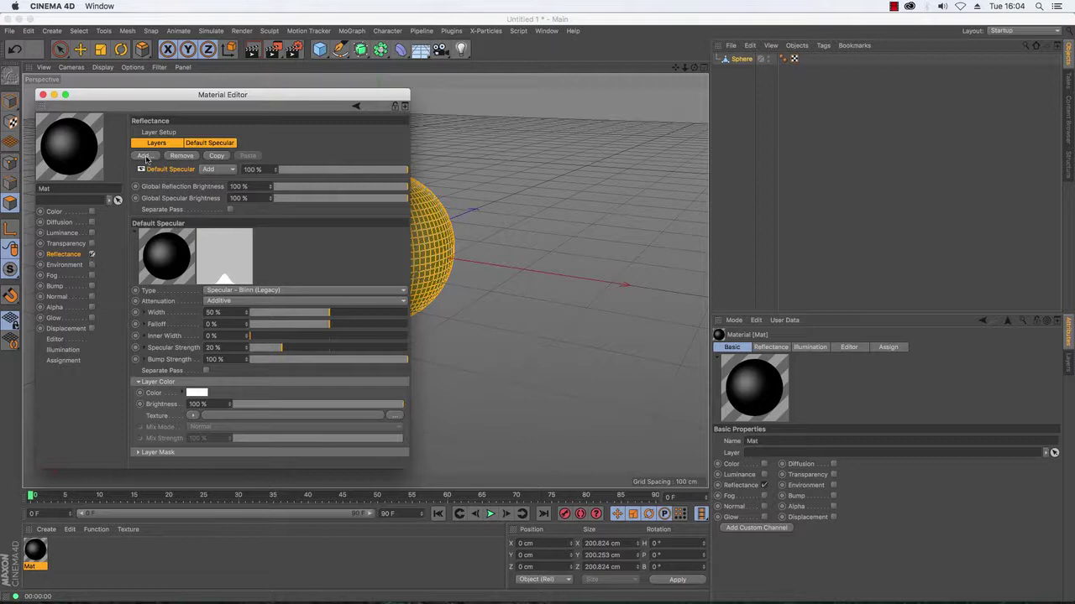
pyautogui.click(146, 157)
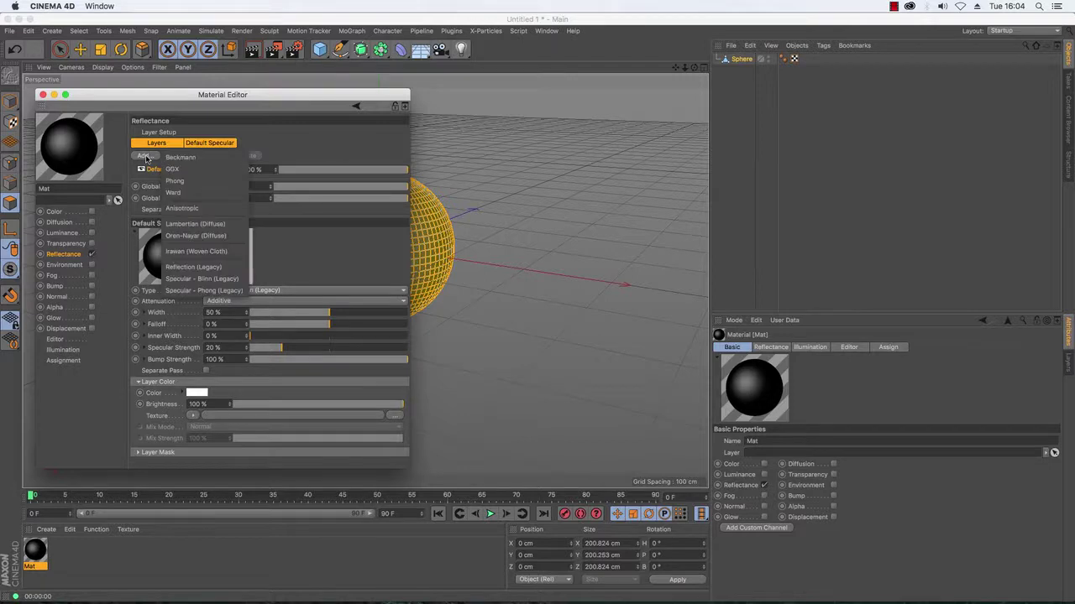
pyautogui.click(194, 267)
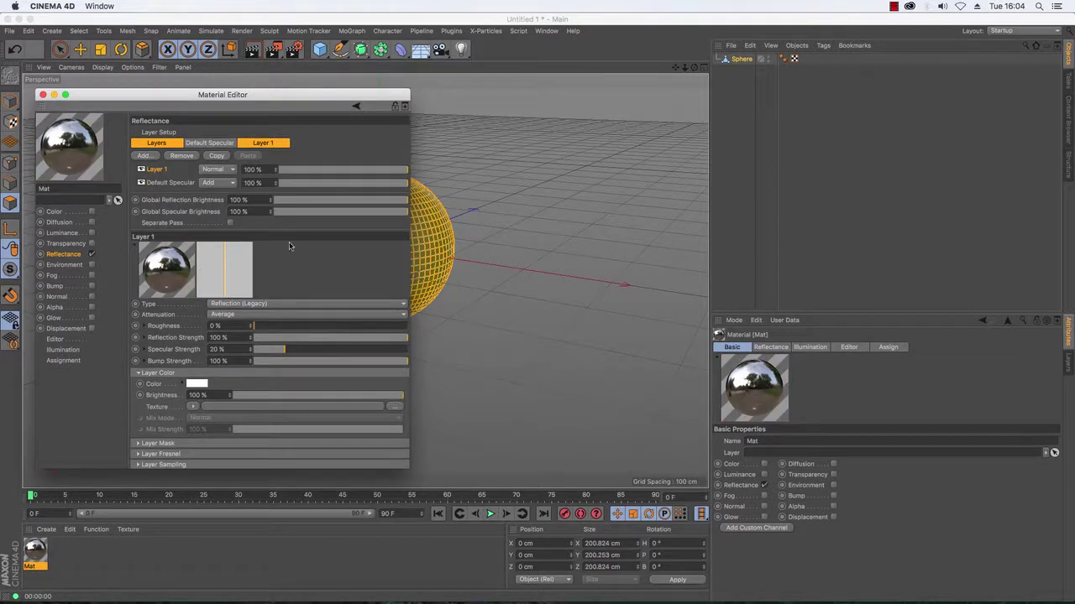
pyautogui.click(43, 96)
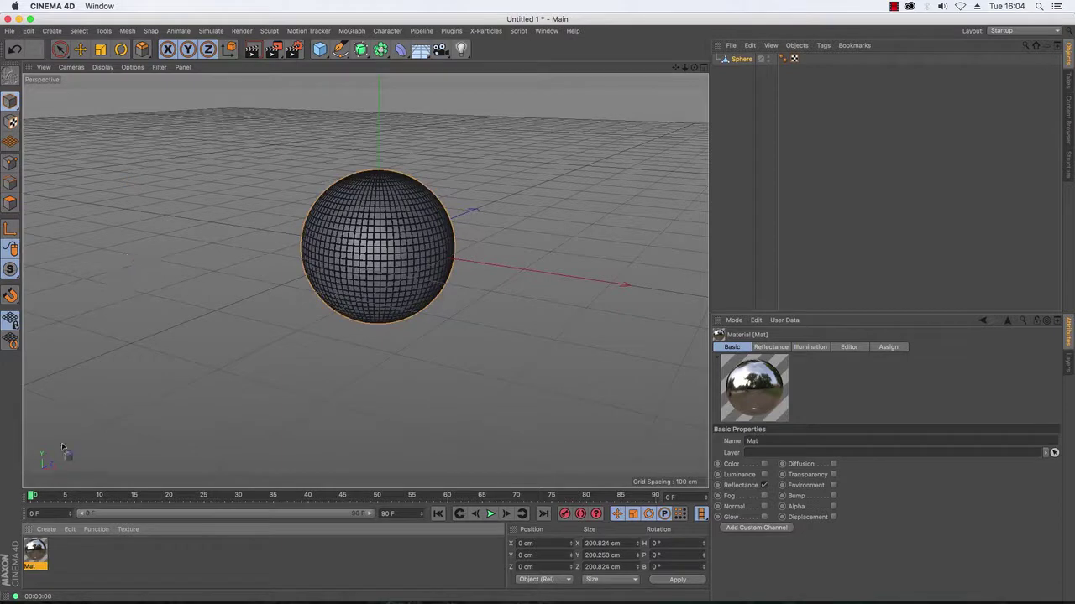
# Apply Mat to the Sphere and render a quick preview of the mirrored ball.
pyautogui.moveTo(25, 553); pyautogui.dragTo(744, 61)
pyautogui.moveTo(677, 69); pyautogui.dragTo(655, 101)
pyautogui.hotkey('ctrl', 'r')
pyautogui.moveTo(364, 279)
pyautogui.keyDown('alt'); pyautogui.mouseDown()
pyautogui.moveTo(386, 269)
pyautogui.moveTo(365, 279)
pyautogui.mouseUp(); pyautogui.keyUp('alt')
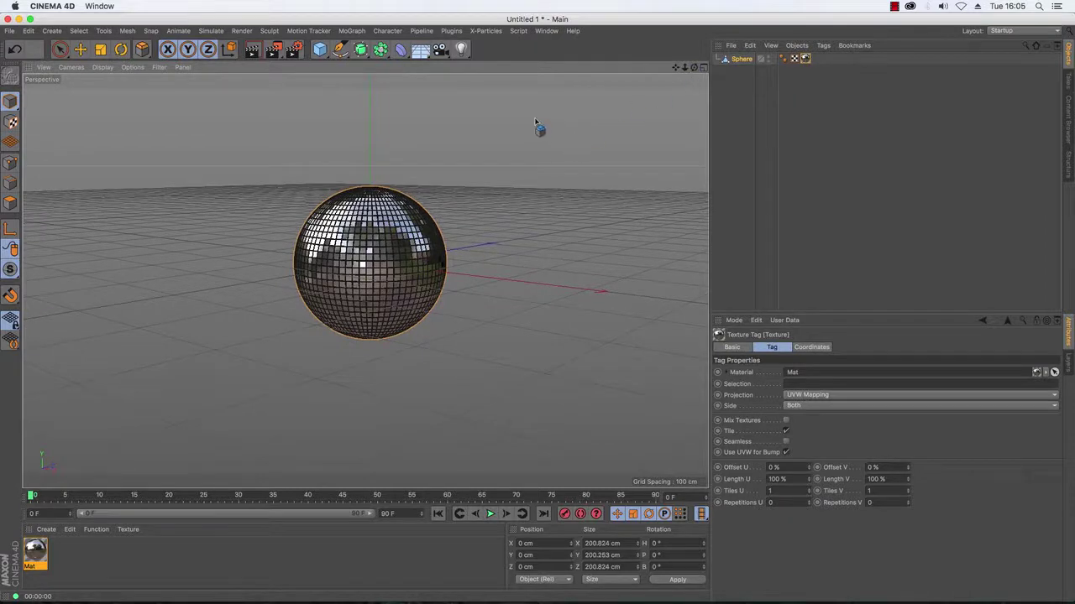
# Add a Target Light, move it left of the ball to about X -646, Y 143, Z -706 cm, and narrow its cone.
pyautogui.click(460, 49)
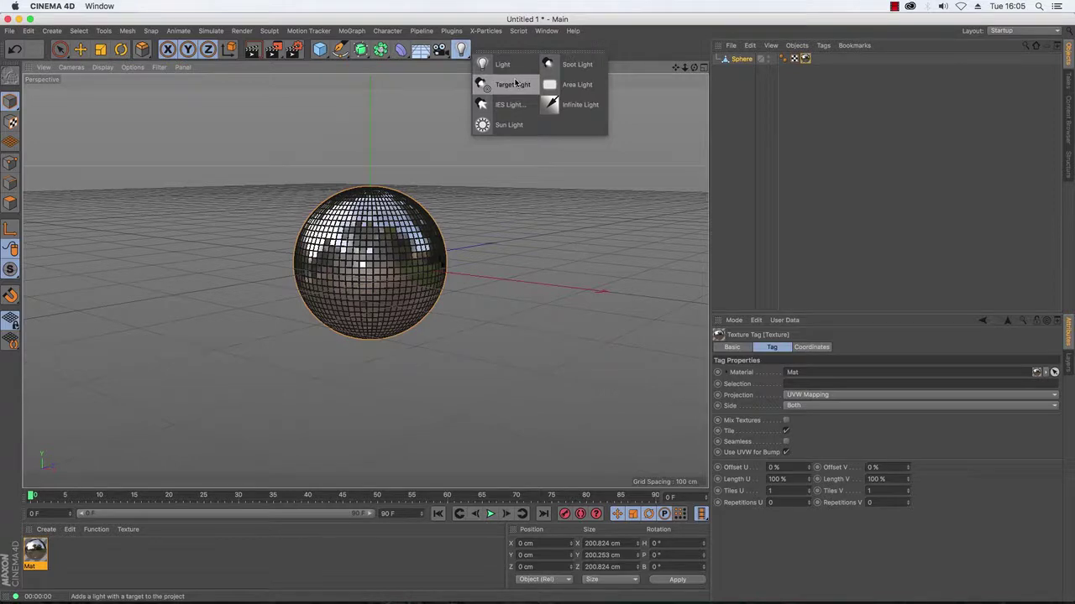
pyautogui.click(512, 84)
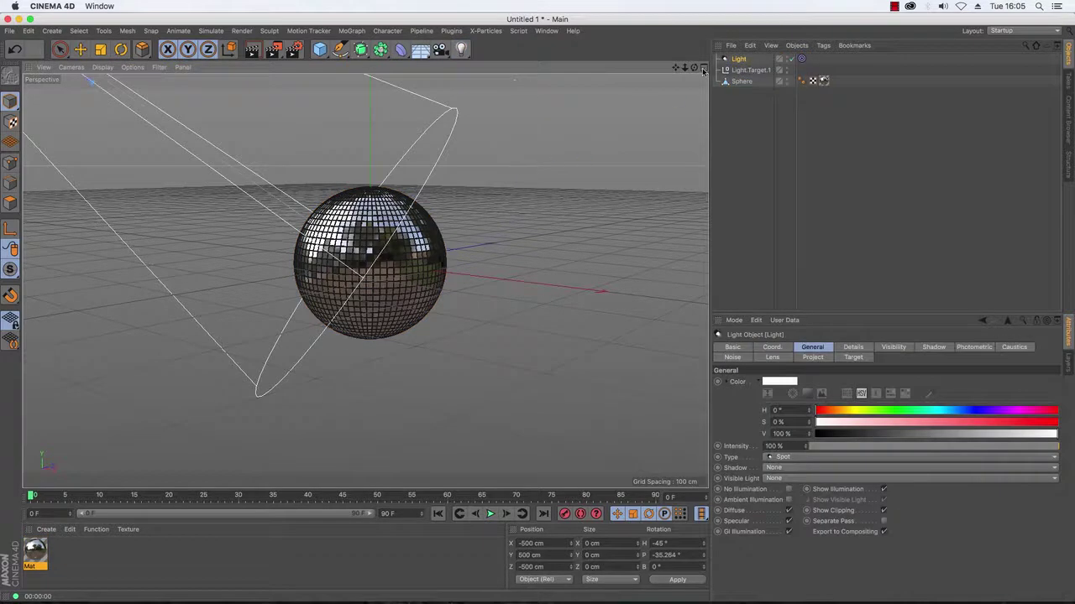
pyautogui.moveTo(686, 69); pyautogui.dragTo(664, 80)
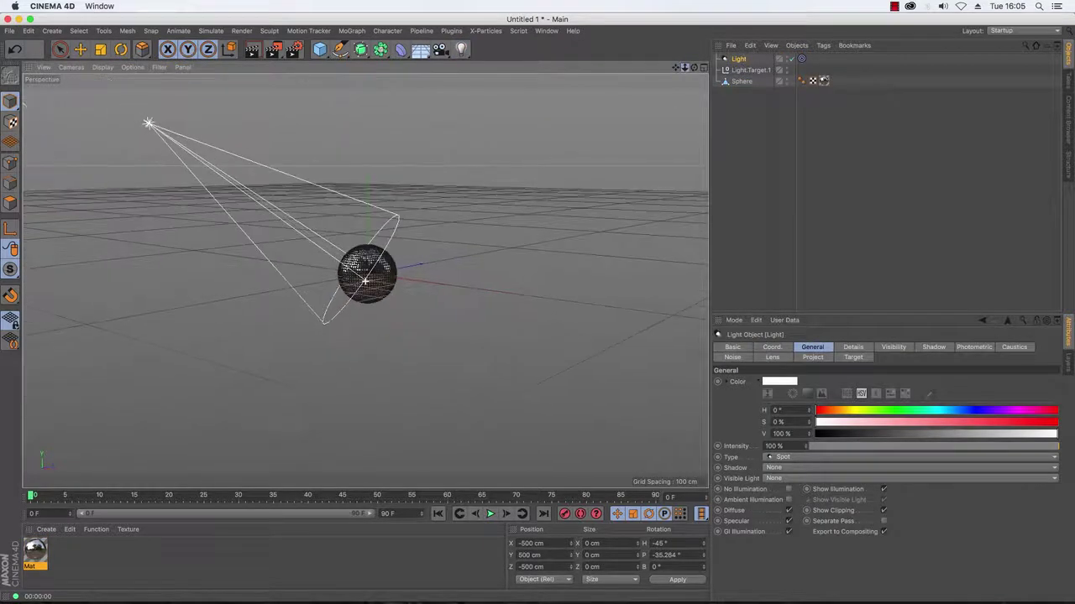
pyautogui.click(738, 60)
pyautogui.click(80, 49)
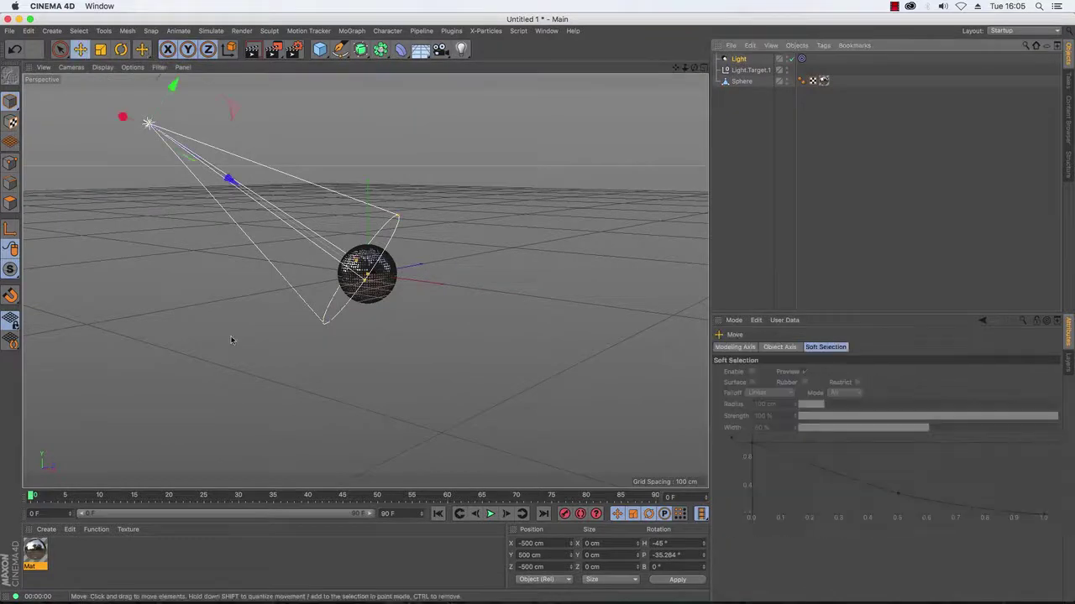
pyautogui.moveTo(205, 368); pyautogui.dragTo(118, 426)
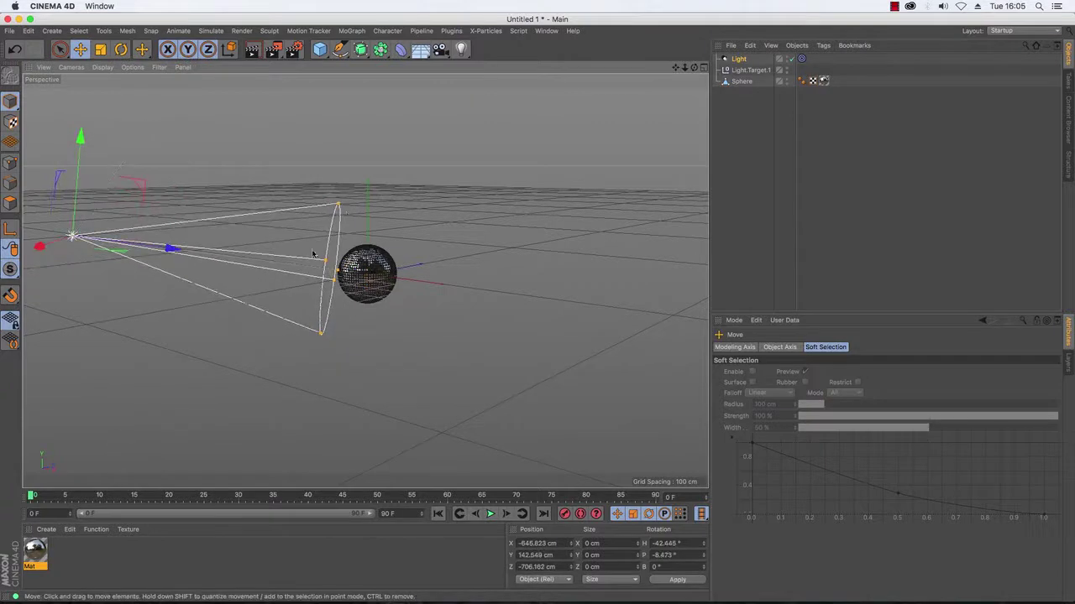
pyautogui.moveTo(338, 206); pyautogui.dragTo(342, 247)
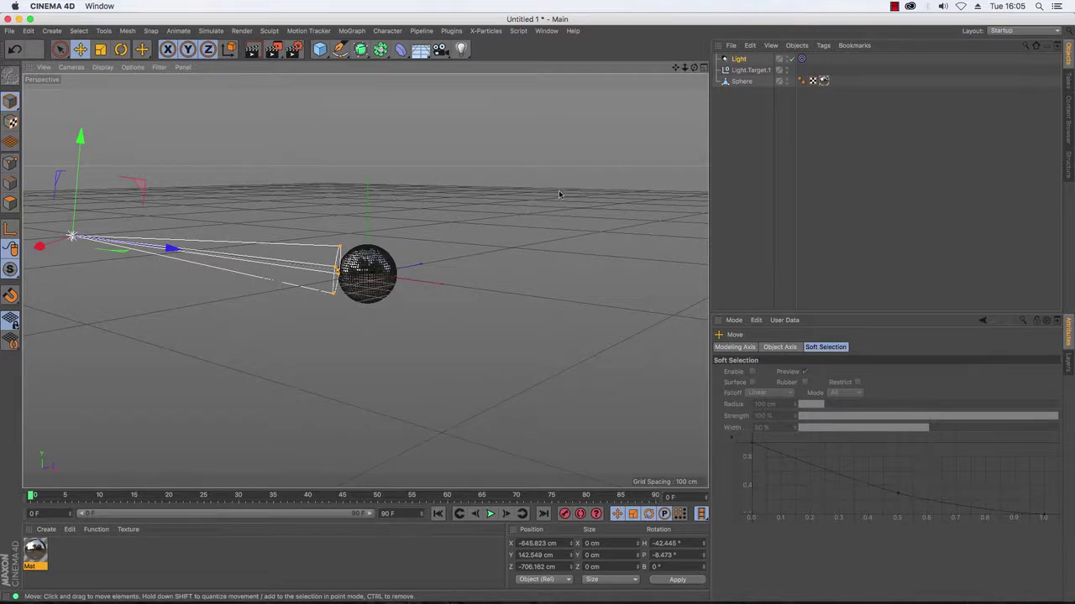
# In Top view, duplicate the spotlight into Light.1–Light.3 and spread them evenly around the ball.
pyautogui.press('F2')
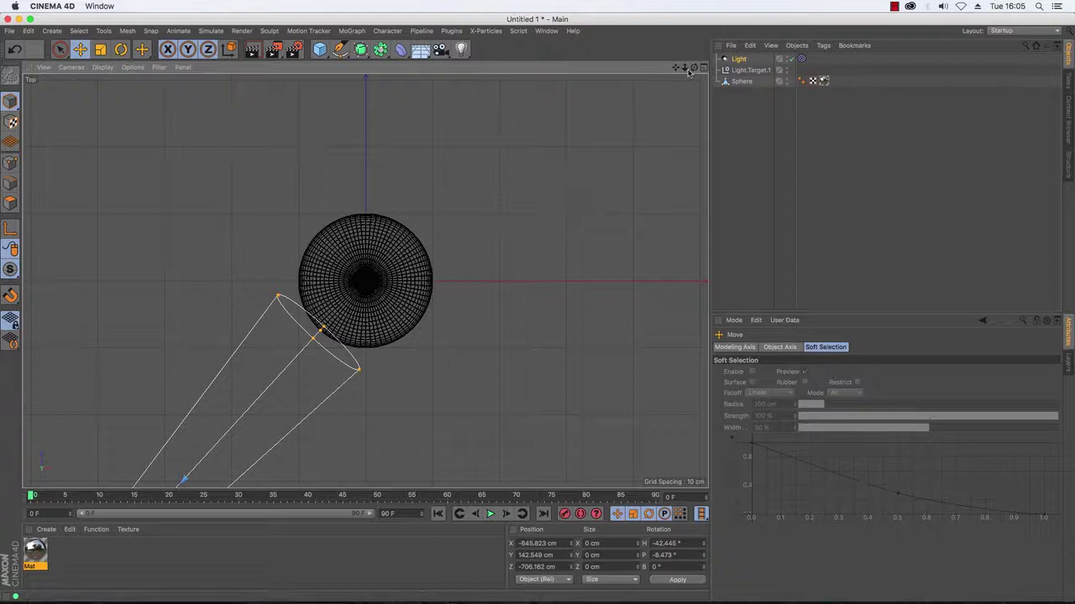
pyautogui.moveTo(684, 68); pyautogui.dragTo(737, 58)
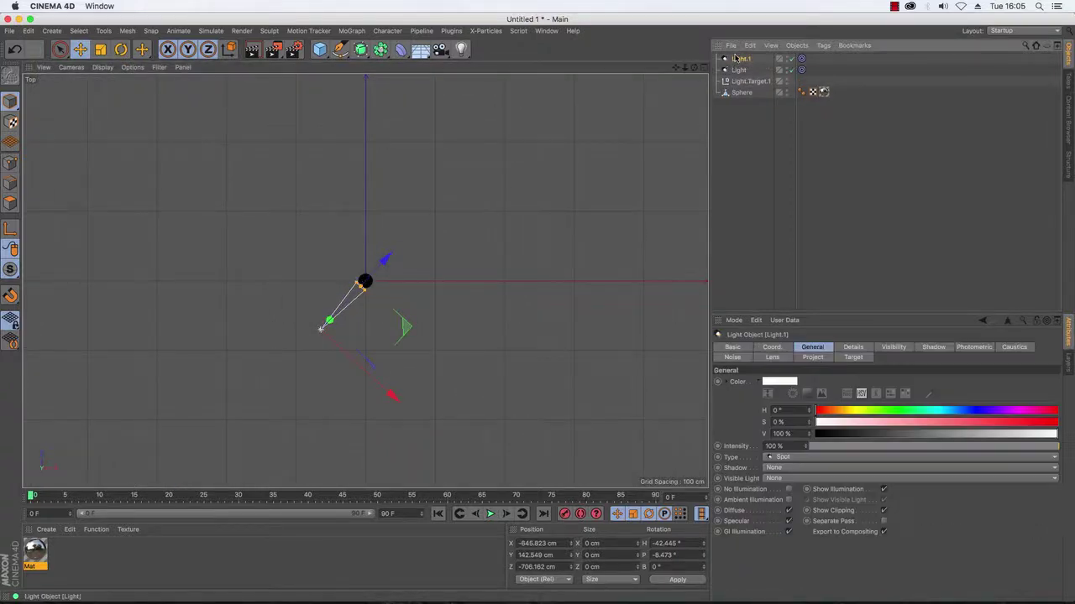
pyautogui.moveTo(421, 265); pyautogui.dragTo(427, 168)
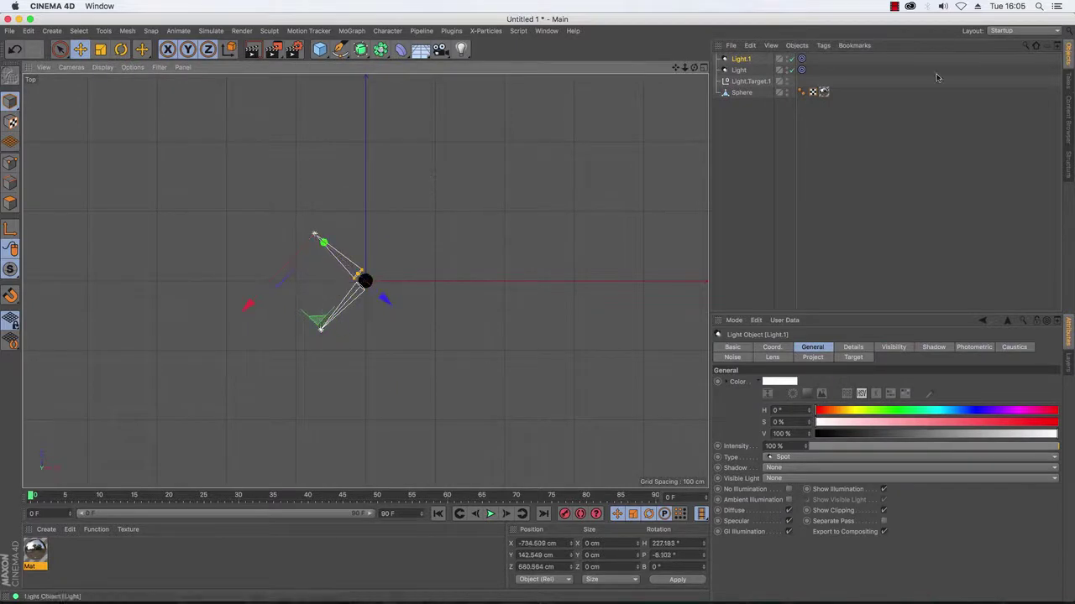
pyautogui.moveTo(746, 61); pyautogui.dragTo(746, 58)
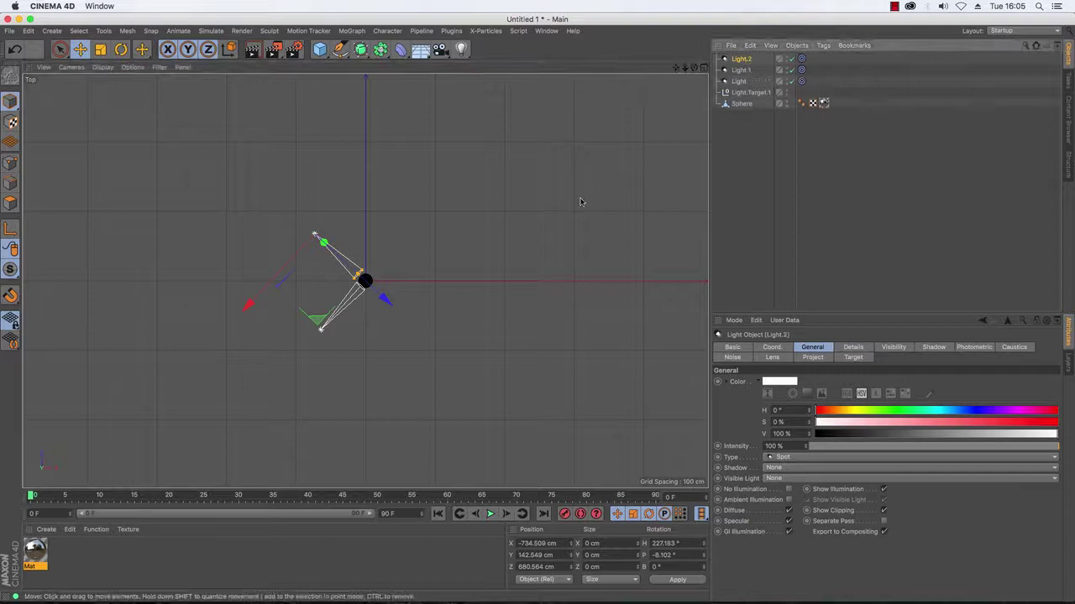
pyautogui.moveTo(579, 202); pyautogui.dragTo(716, 131)
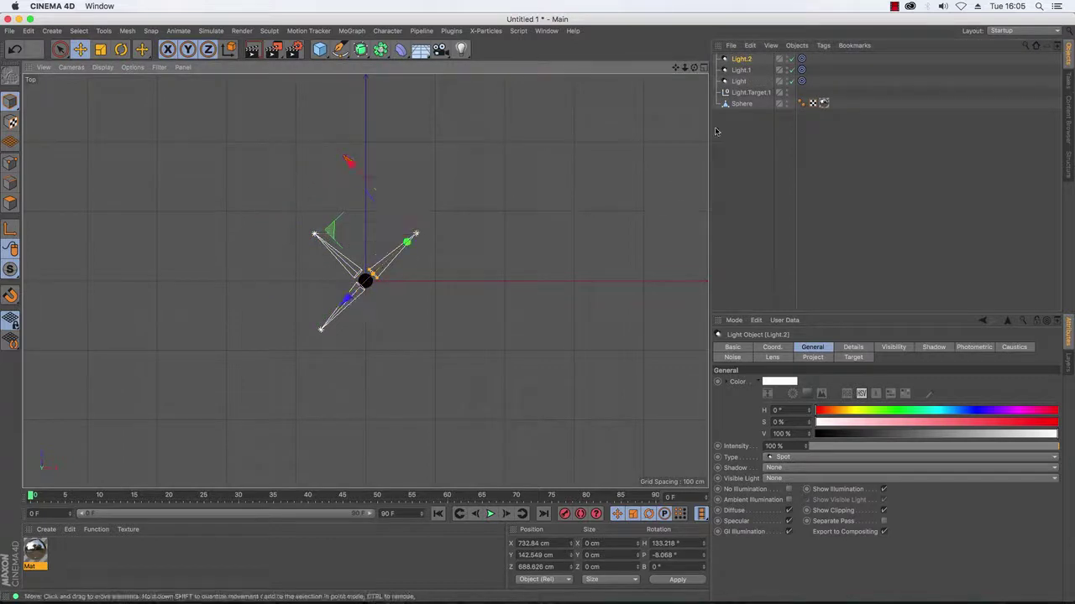
pyautogui.keyDown('ctrl'); pyautogui.moveTo(740, 58); pyautogui.dragTo(743, 56); pyautogui.keyUp('ctrl')
pyautogui.moveTo(546, 248); pyautogui.dragTo(573, 293)
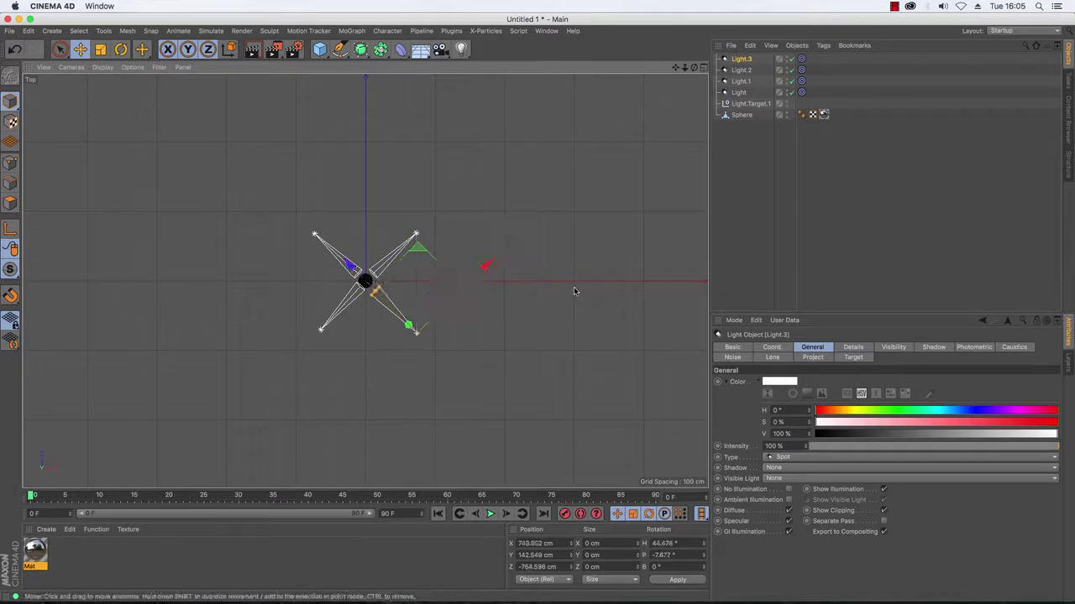
pyautogui.press('F1')
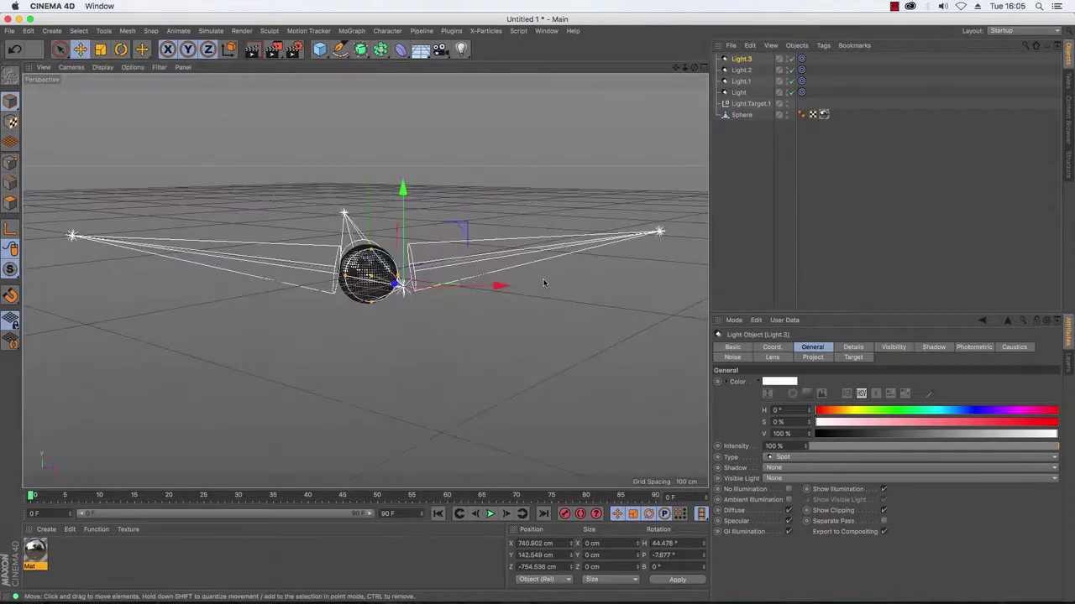
# Lower Light.3, raise Light.2, lower Light, then render a test image of the view.
pyautogui.moveTo(480, 178); pyautogui.dragTo(480, 199)
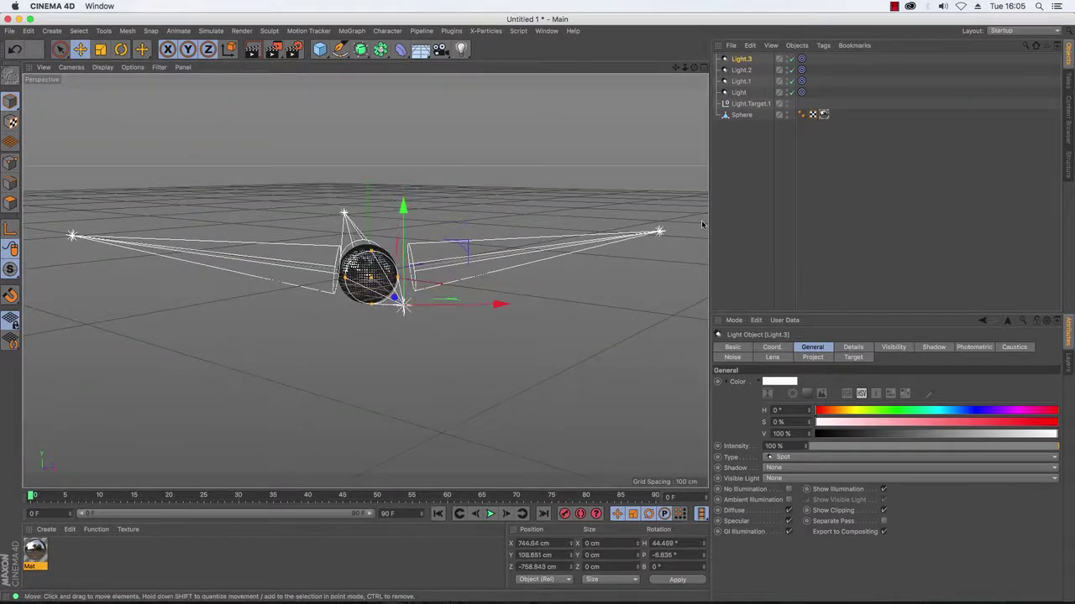
pyautogui.click(741, 70)
pyautogui.moveTo(571, 149); pyautogui.dragTo(568, 125)
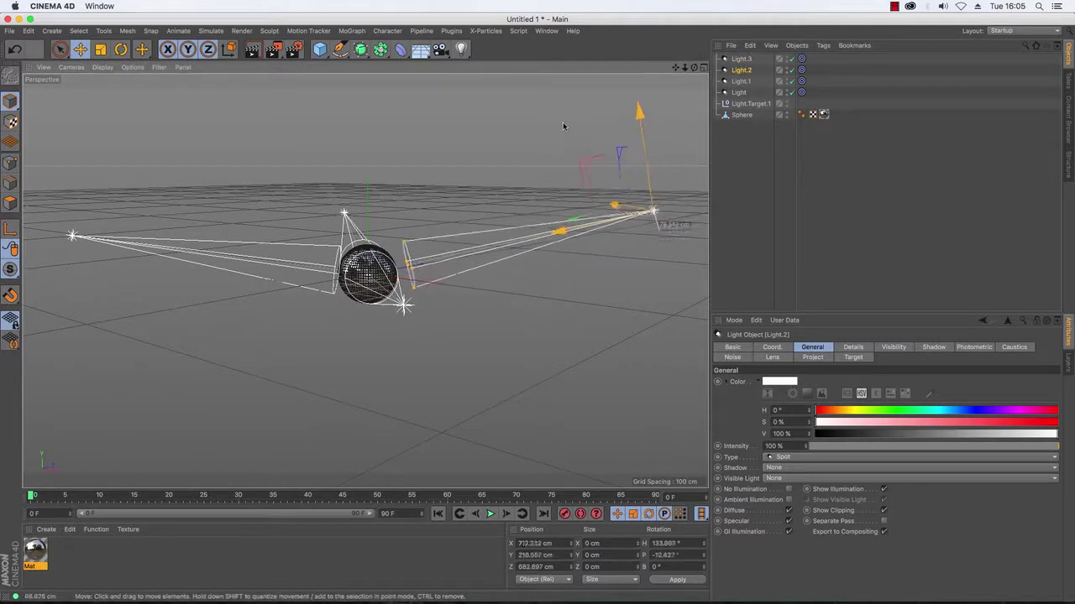
pyautogui.click(739, 58)
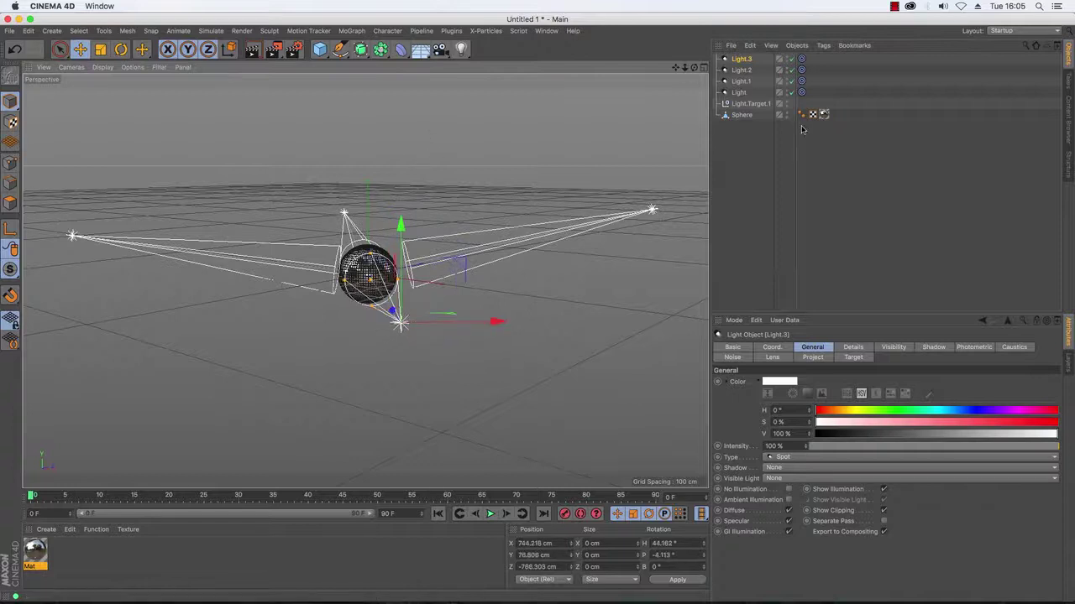
pyautogui.click(739, 92)
pyautogui.moveTo(608, 111); pyautogui.dragTo(643, 152)
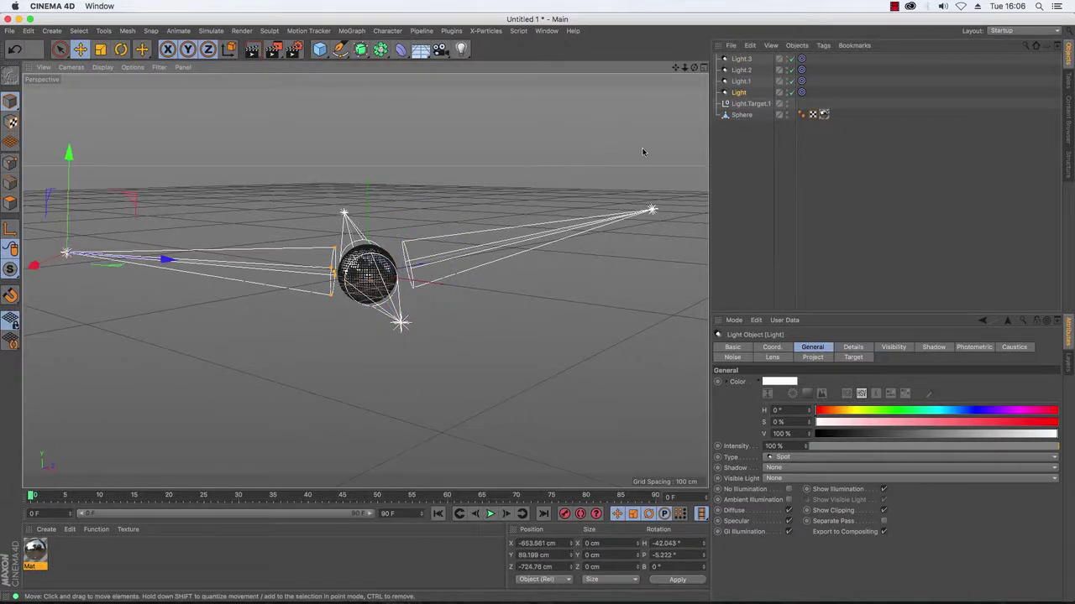
pyautogui.moveTo(693, 67); pyautogui.dragTo(731, 126)
pyautogui.click(252, 48)
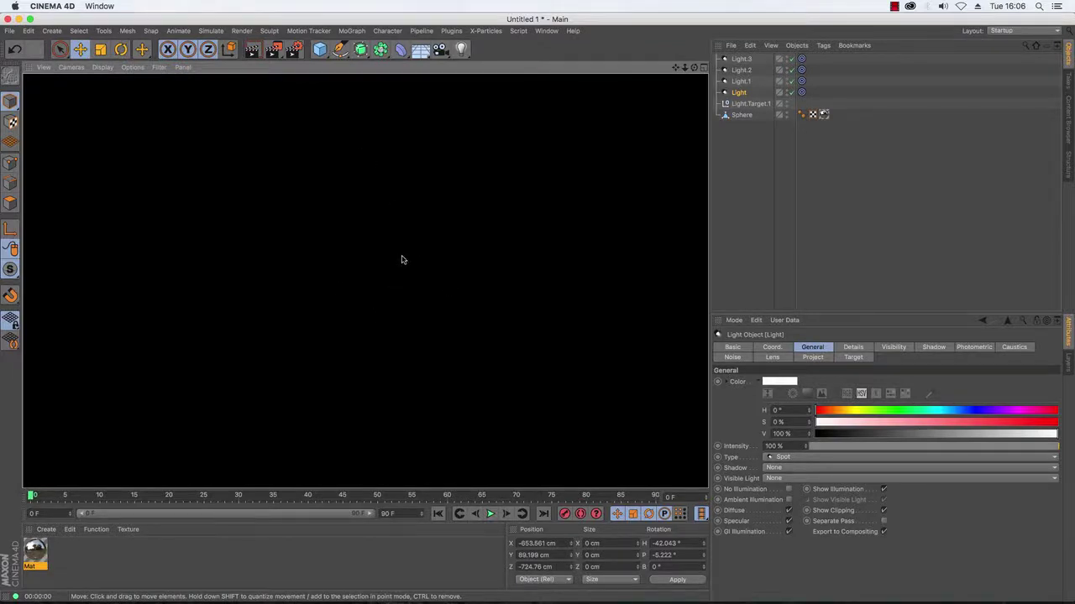
# Add a Cube and set its Size X, Y and Z to 2000 cm each.
pyautogui.click(320, 51)
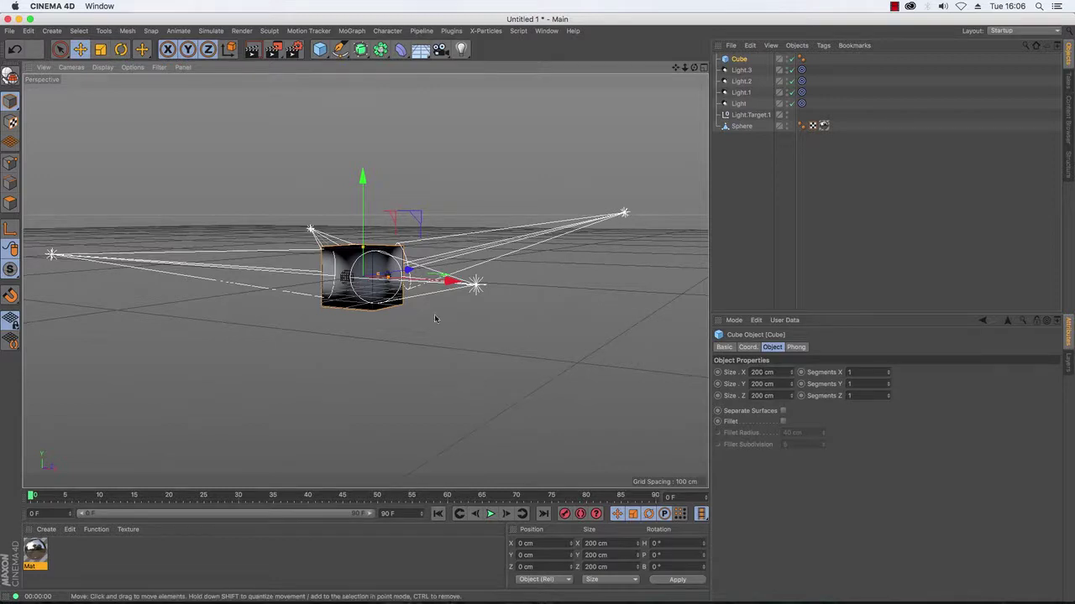
pyautogui.moveTo(392, 282); pyautogui.dragTo(713, 338)
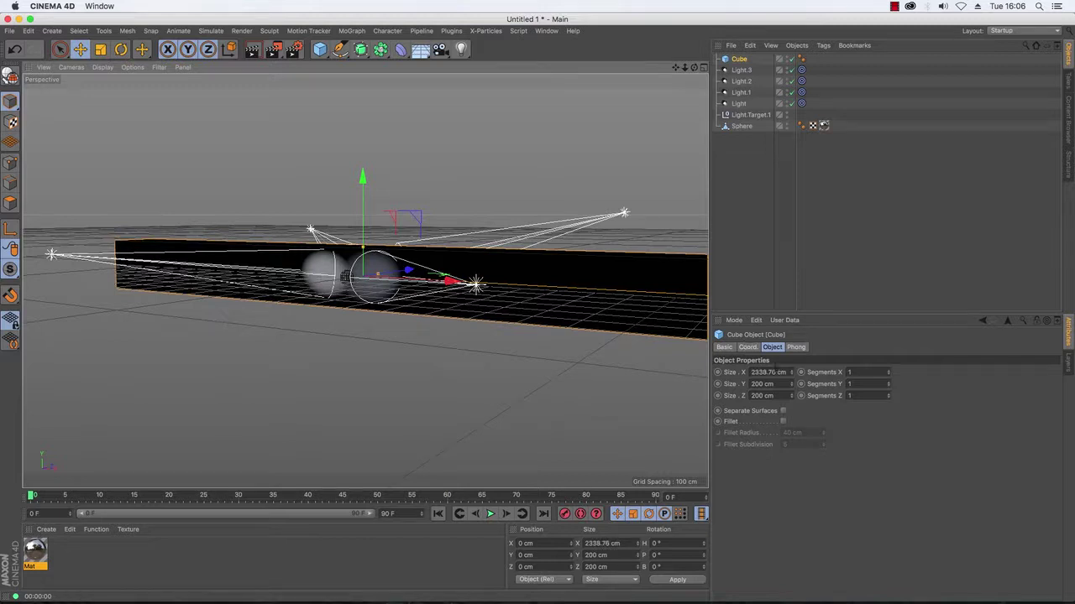
pyautogui.click(768, 372)
pyautogui.write('2000')
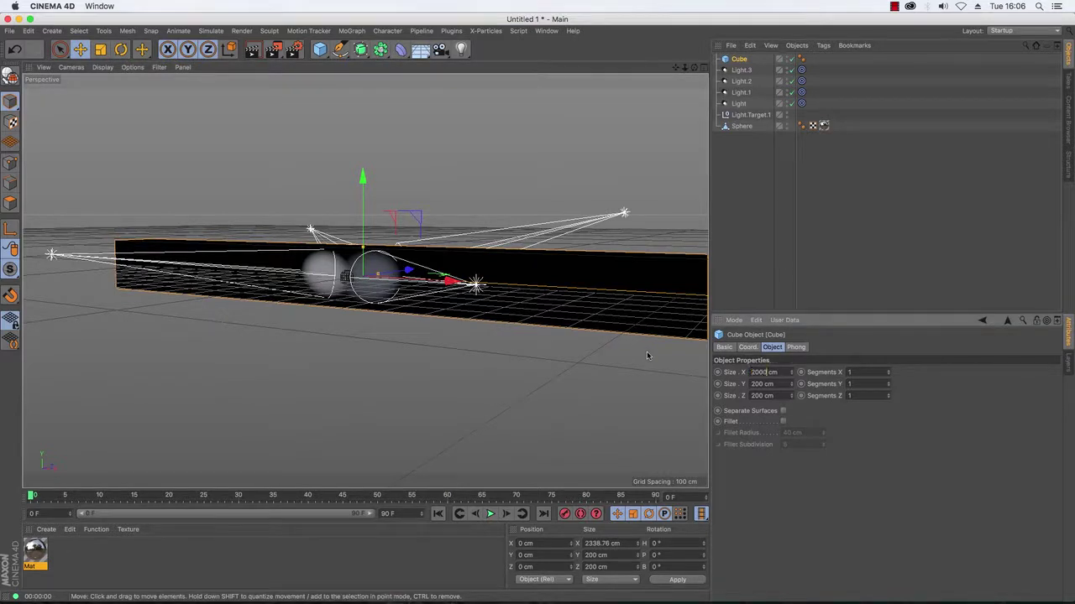
pyautogui.press('Tab')
pyautogui.write('2000')
pyautogui.press('Tab')
pyautogui.write('2')
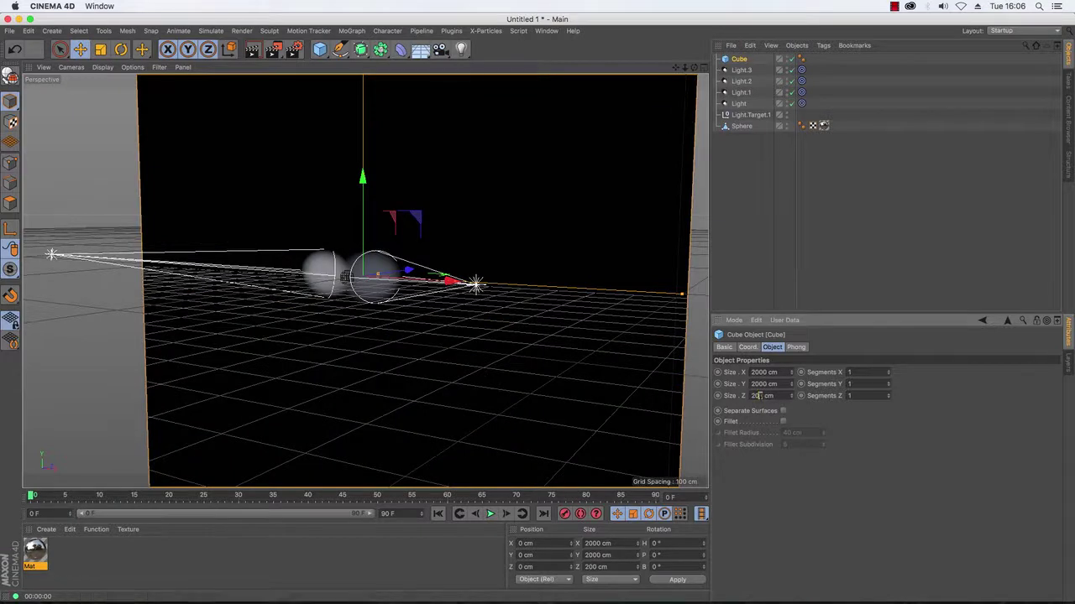
pyautogui.write('000')
pyautogui.press('Return')
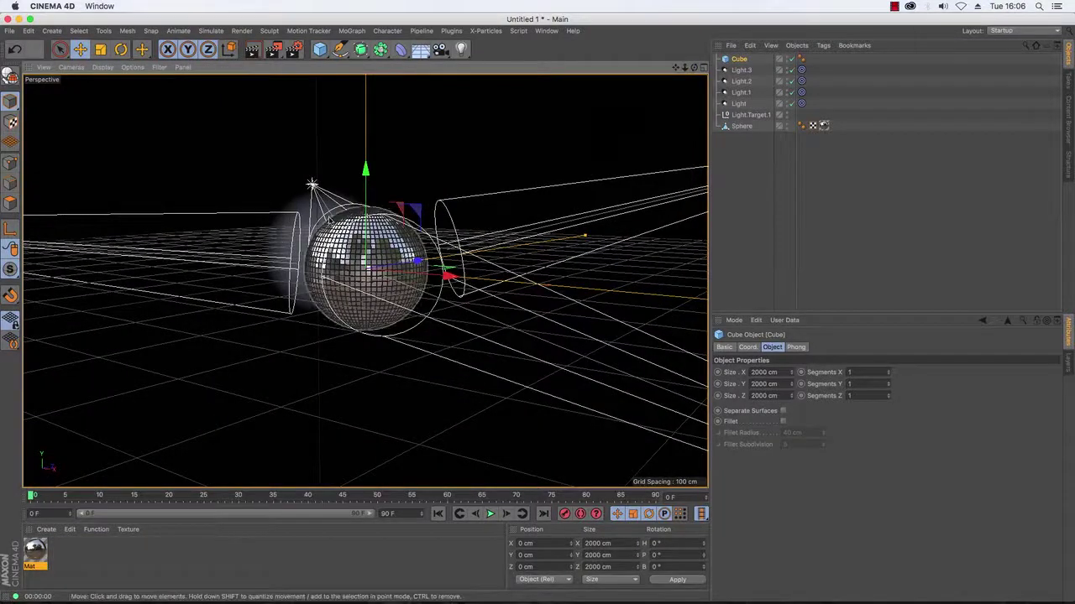
# Move the 2000 cm cube down around the ball and render the view from inside.
pyautogui.moveTo(366, 170); pyautogui.dragTo(366, 424)
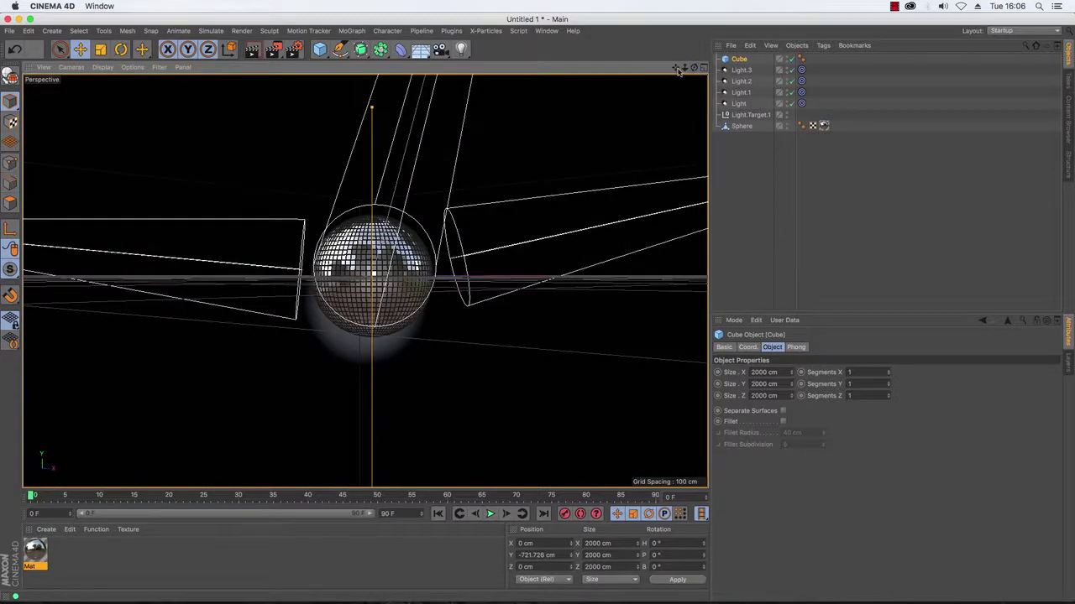
pyautogui.moveTo(678, 71); pyautogui.dragTo(647, 74)
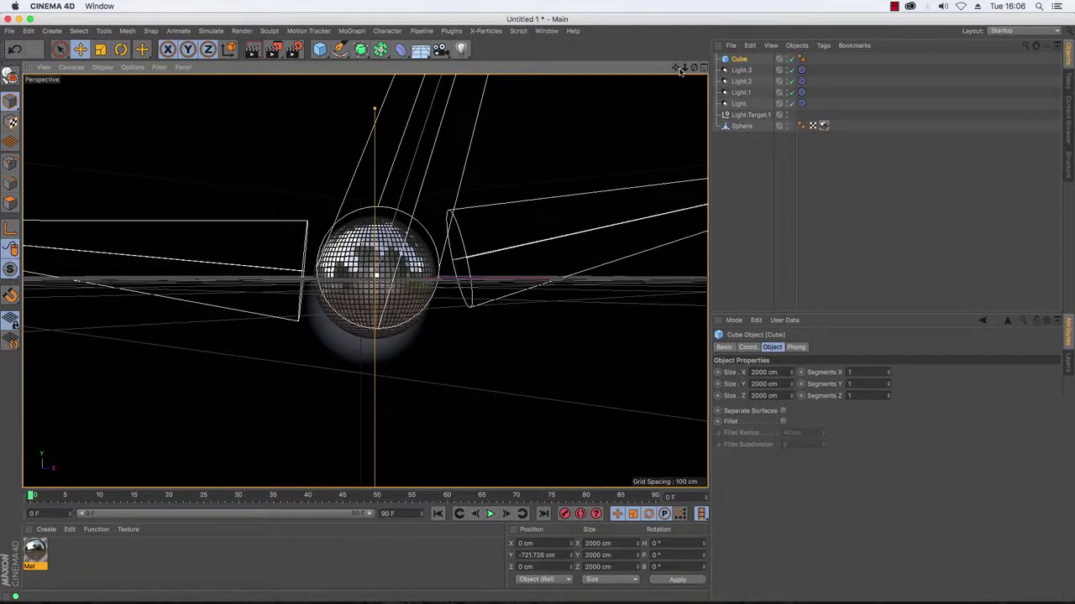
pyautogui.click(252, 51)
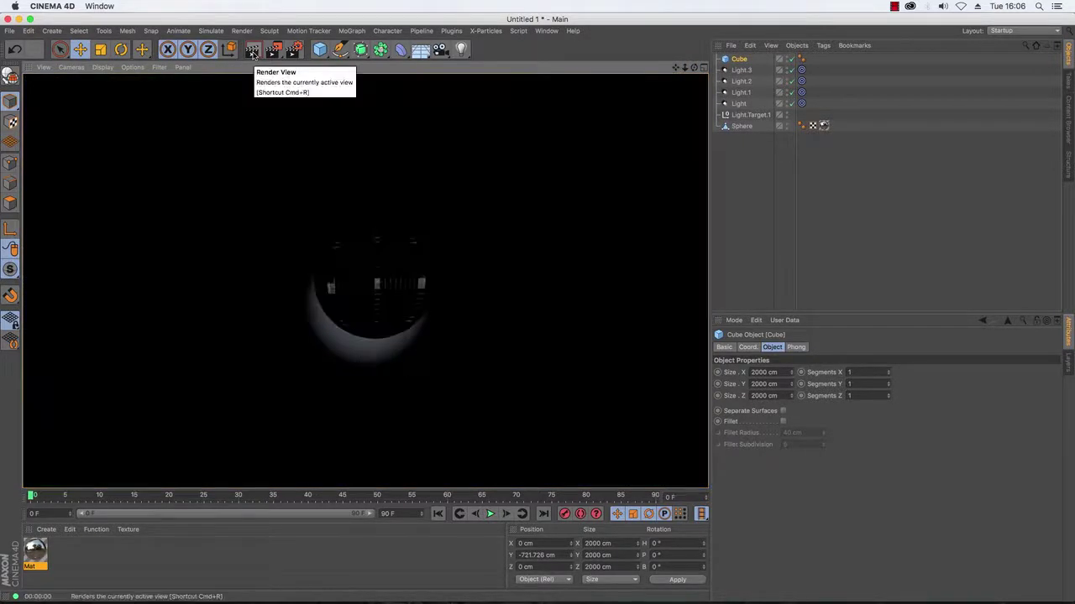
# Enable Surface Caustics on all four spotlights at 100% energy and 10000 photons.
pyautogui.click(744, 72)
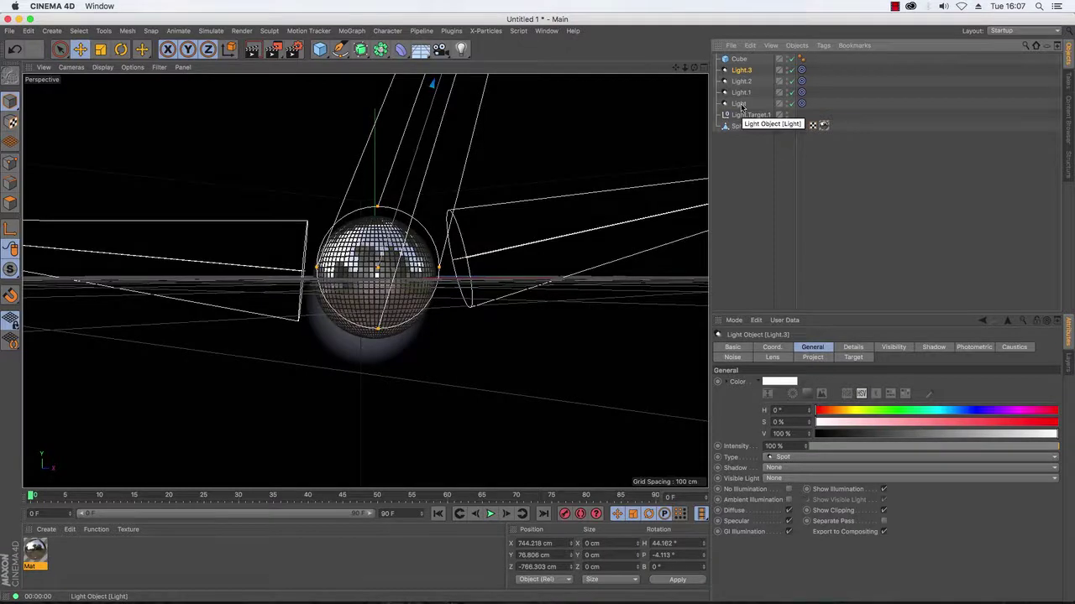
pyautogui.keyDown('shift'); pyautogui.click(740, 105); pyautogui.keyUp('shift')
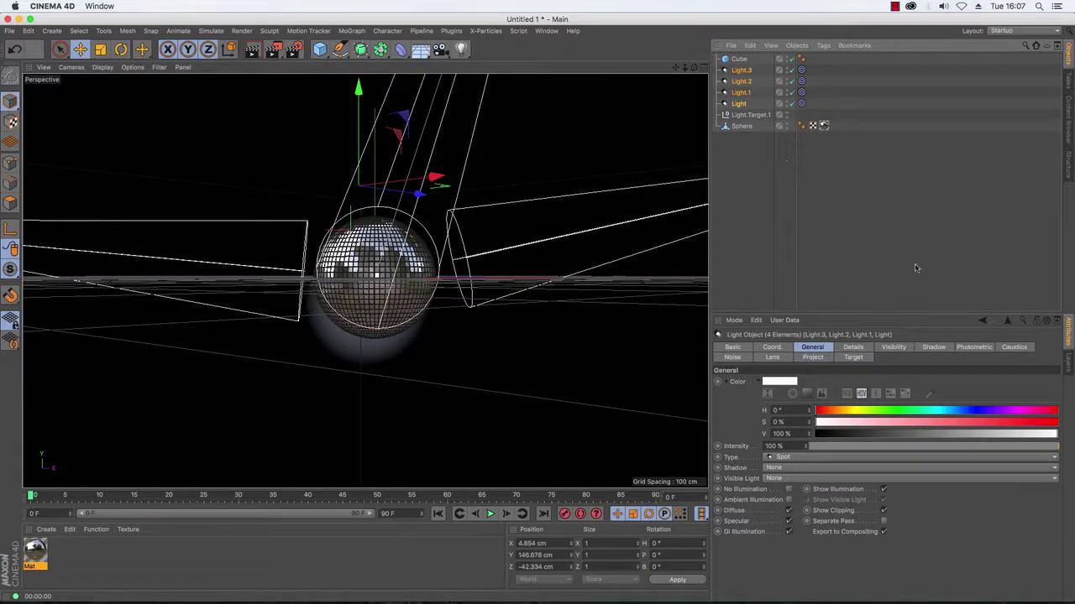
pyautogui.click(1011, 348)
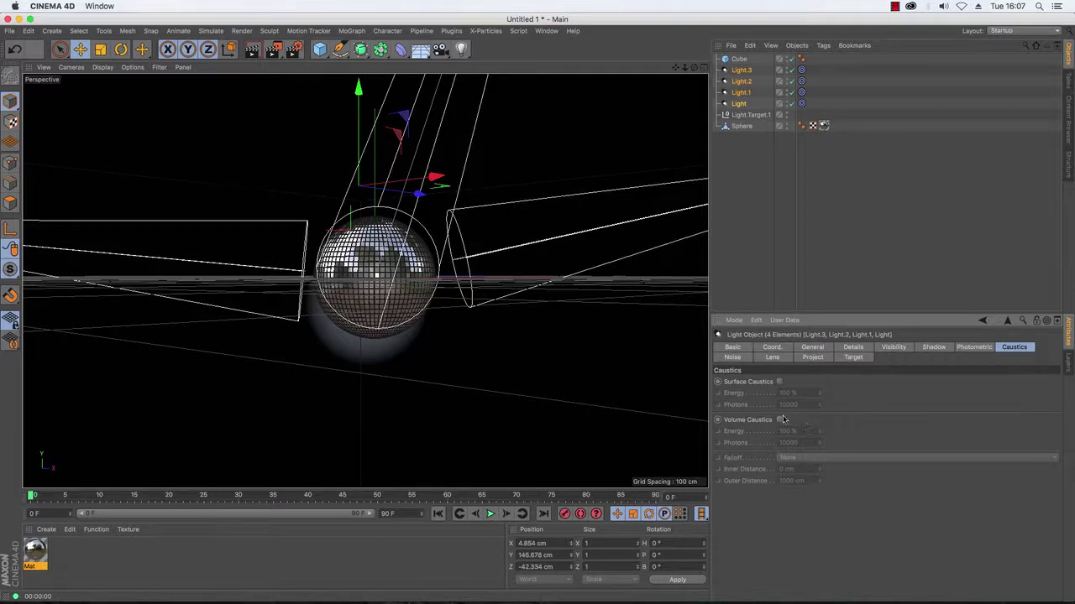
pyautogui.click(779, 382)
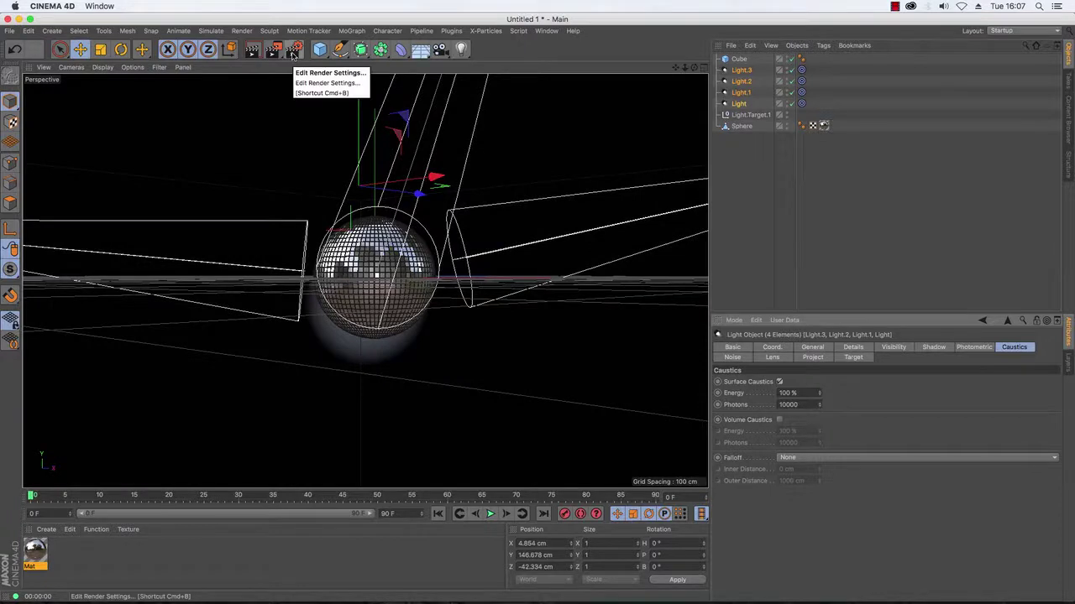
# Add the Caustics effect in Render Settings, then close the Render Settings window.
pyautogui.click(293, 52)
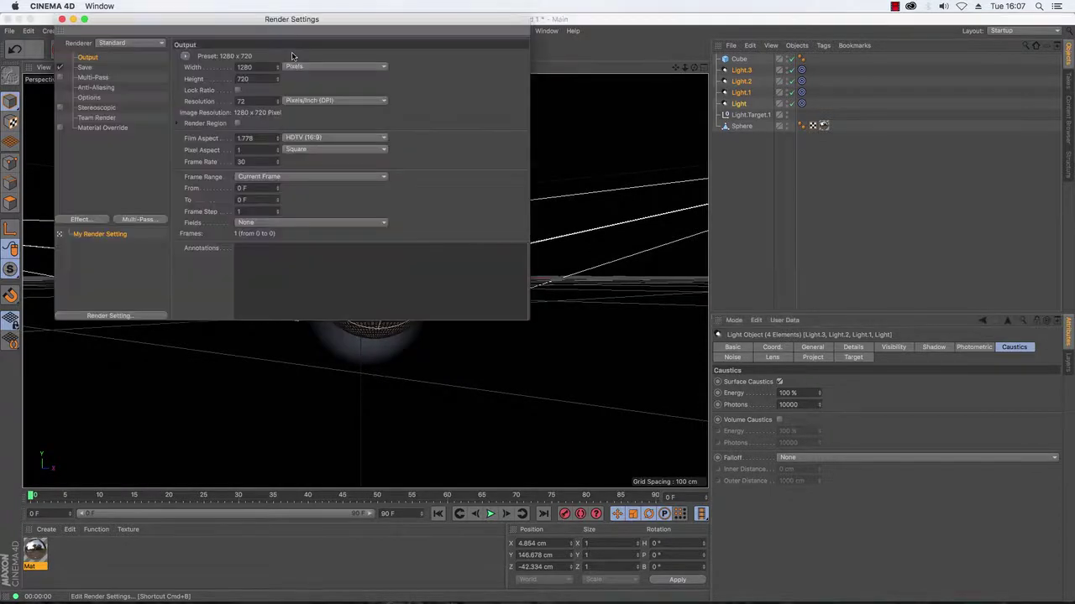
pyautogui.click(81, 220)
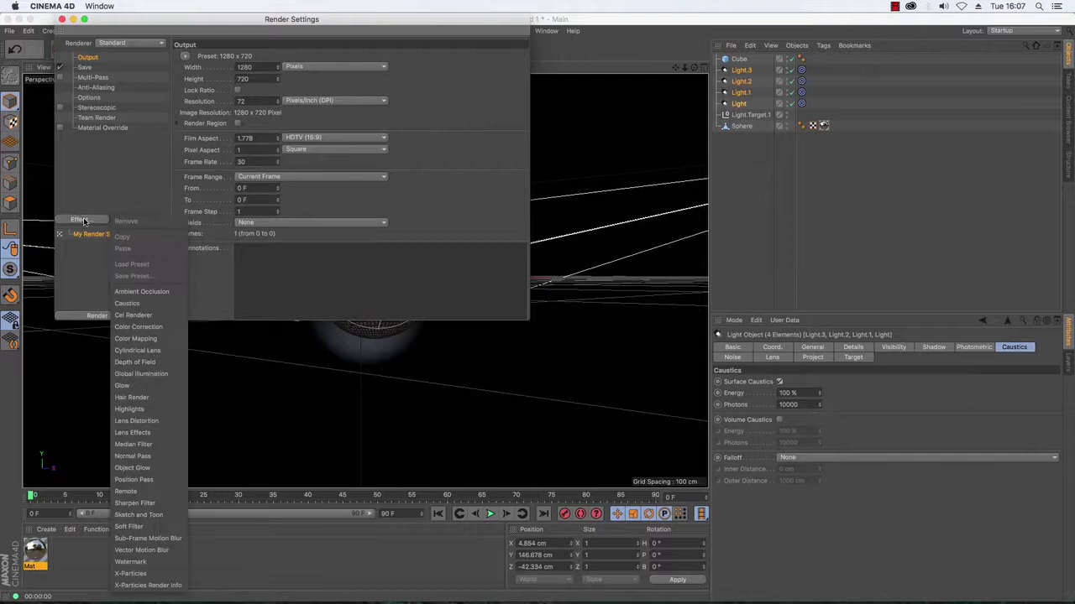
pyautogui.click(133, 304)
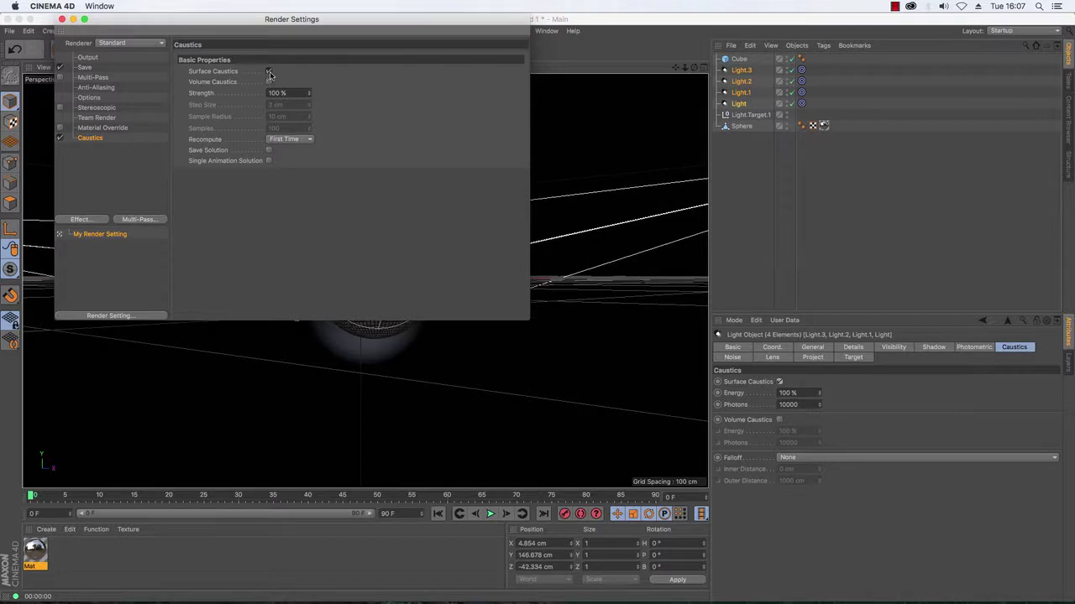
pyautogui.click(60, 18)
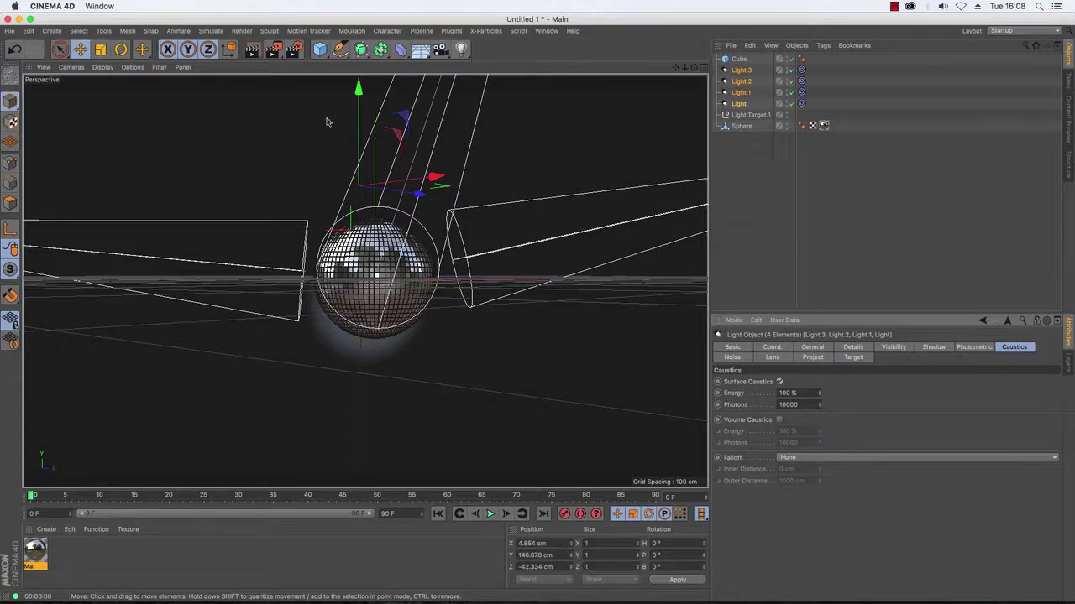
# Render the view, raise the lights' surface caustics energy to 500%, and re-render.
pyautogui.click(253, 50)
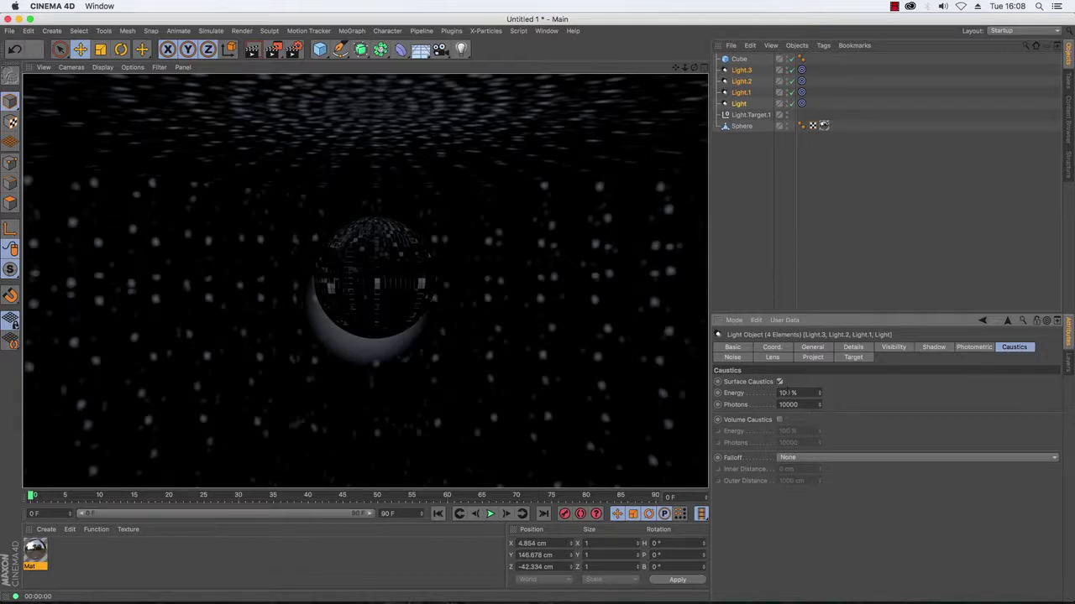
pyautogui.doubleClick(785, 393)
pyautogui.write('500')
pyautogui.press('Return')
pyautogui.hotkey('ctrl', 'r')
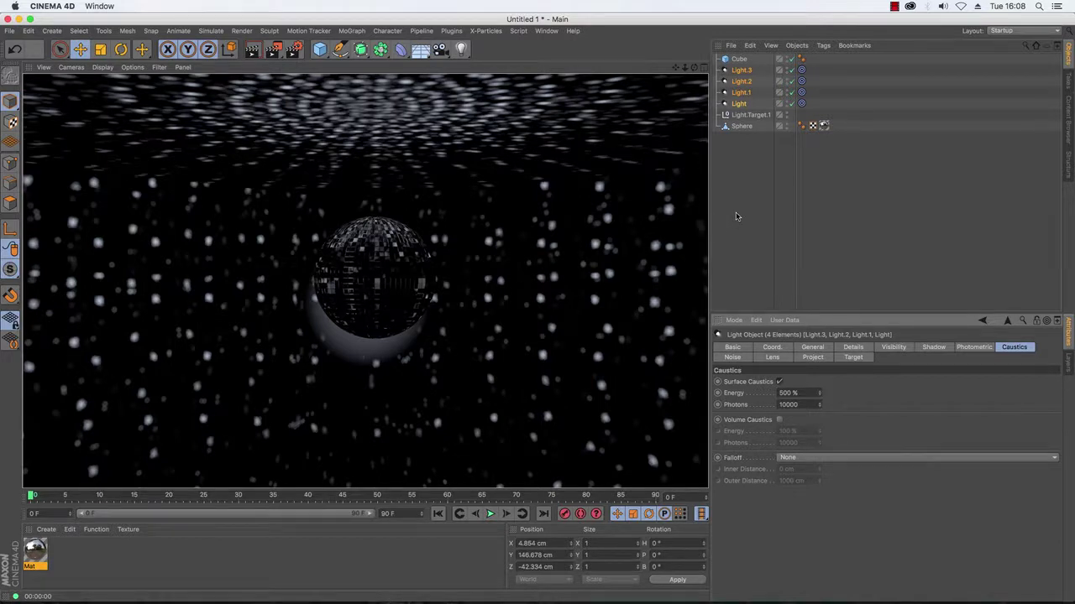
pyautogui.click(733, 127)
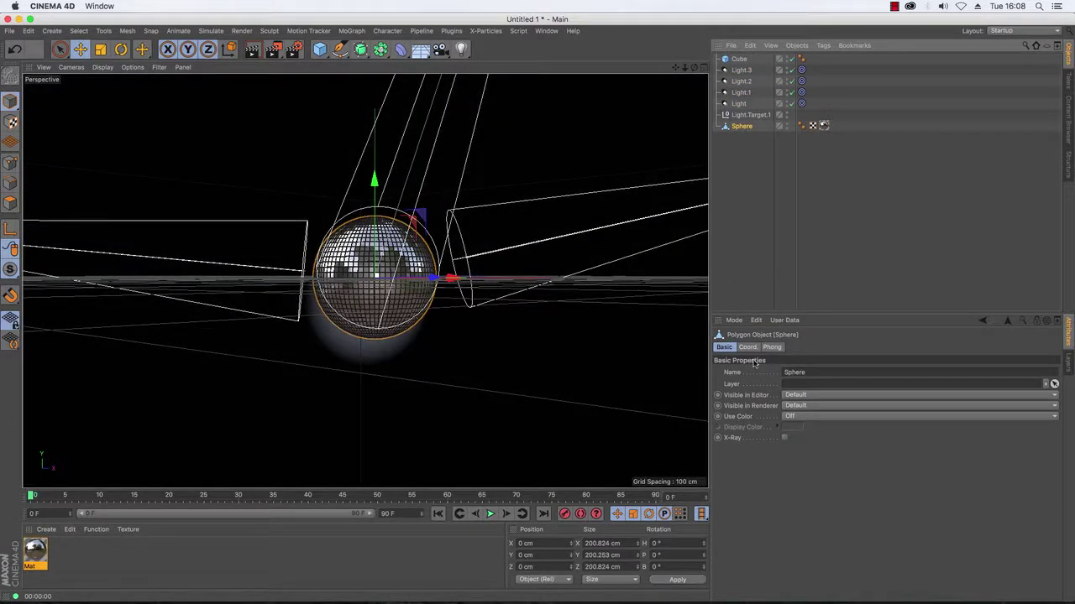
# Keyframe the Sphere's heading at 0° on frame 0 and 30° on frame 90, then test playback.
pyautogui.click(748, 347)
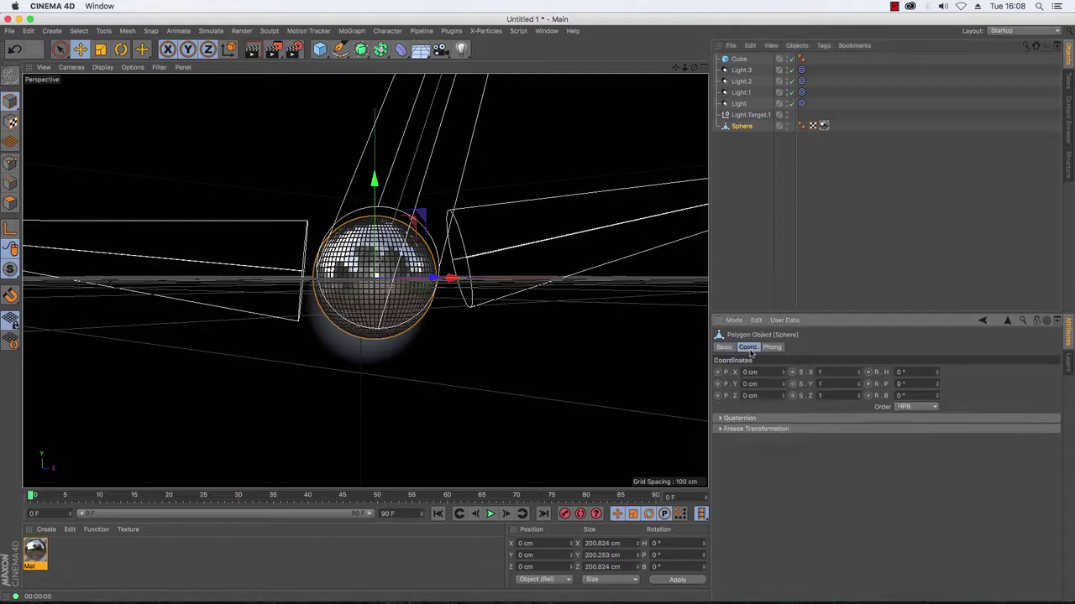
pyautogui.click(869, 373)
pyautogui.moveTo(248, 498); pyautogui.dragTo(629, 504)
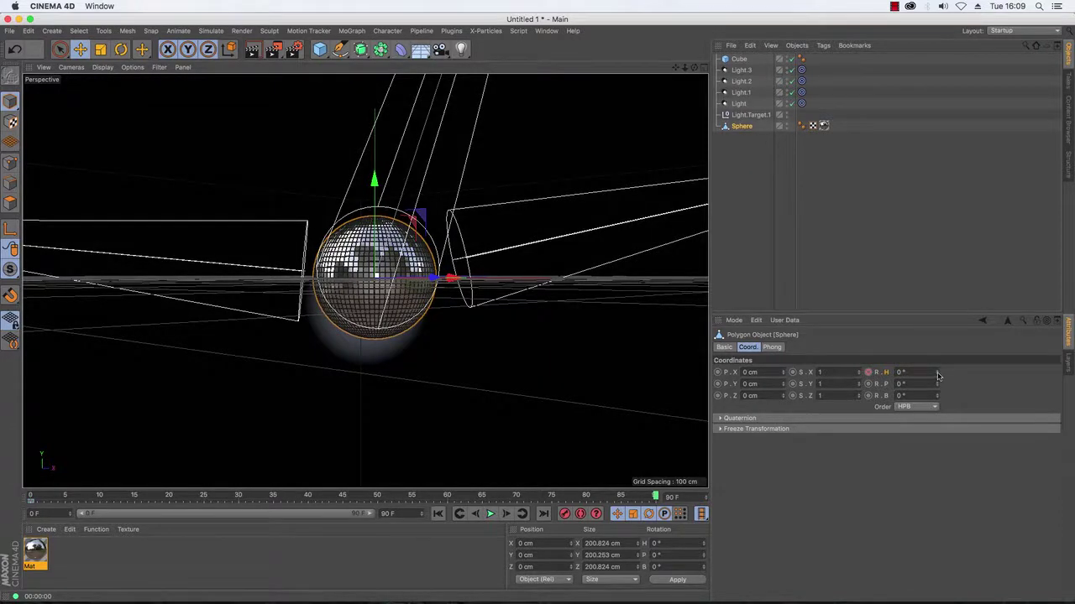
pyautogui.moveTo(938, 374); pyautogui.dragTo(961, 374)
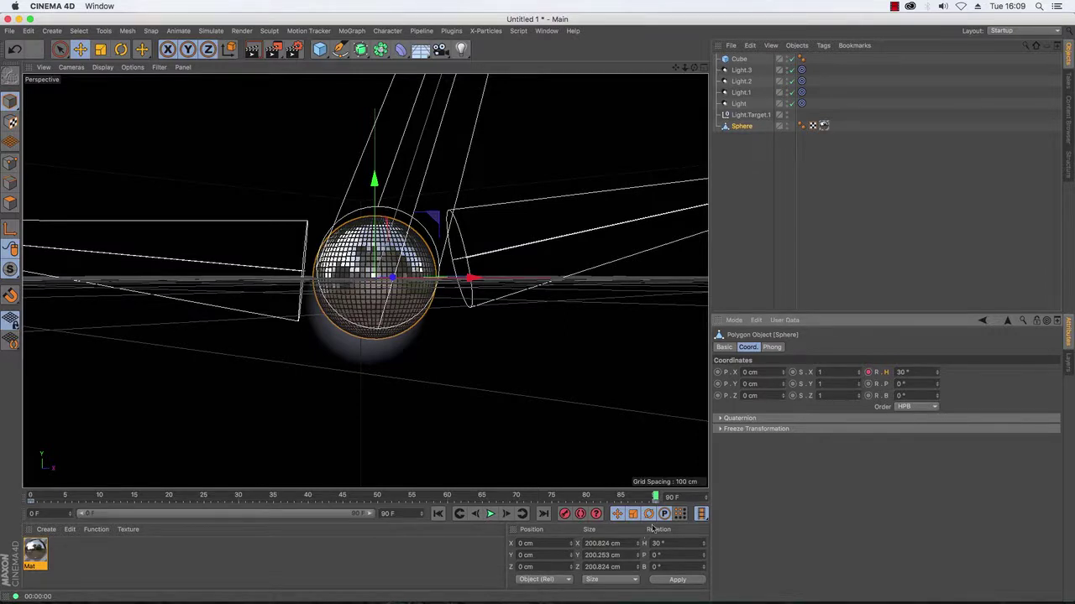
pyautogui.click(491, 513)
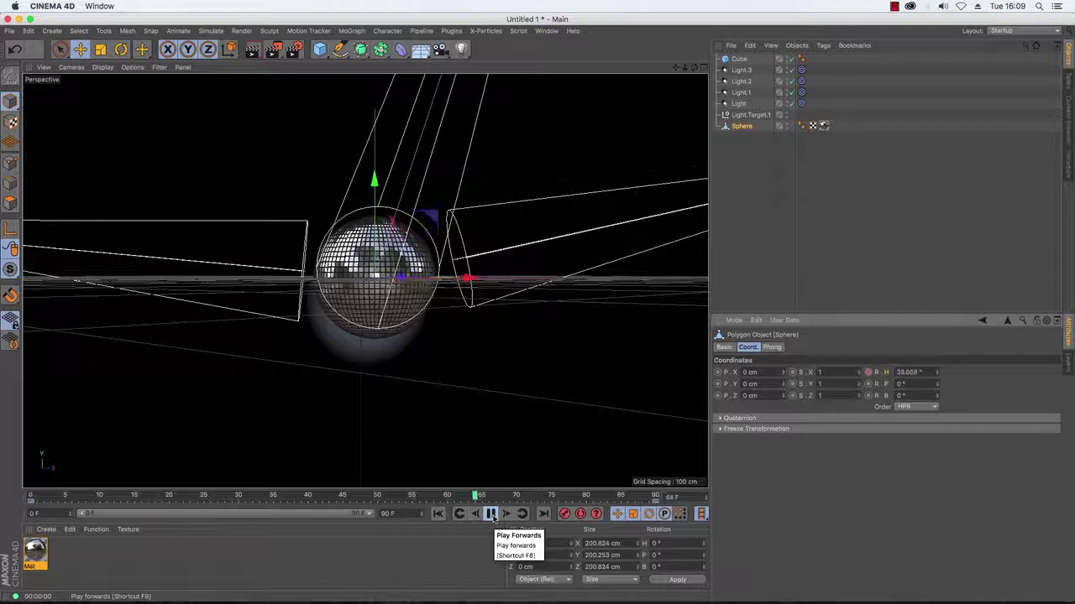
pyautogui.click(491, 514)
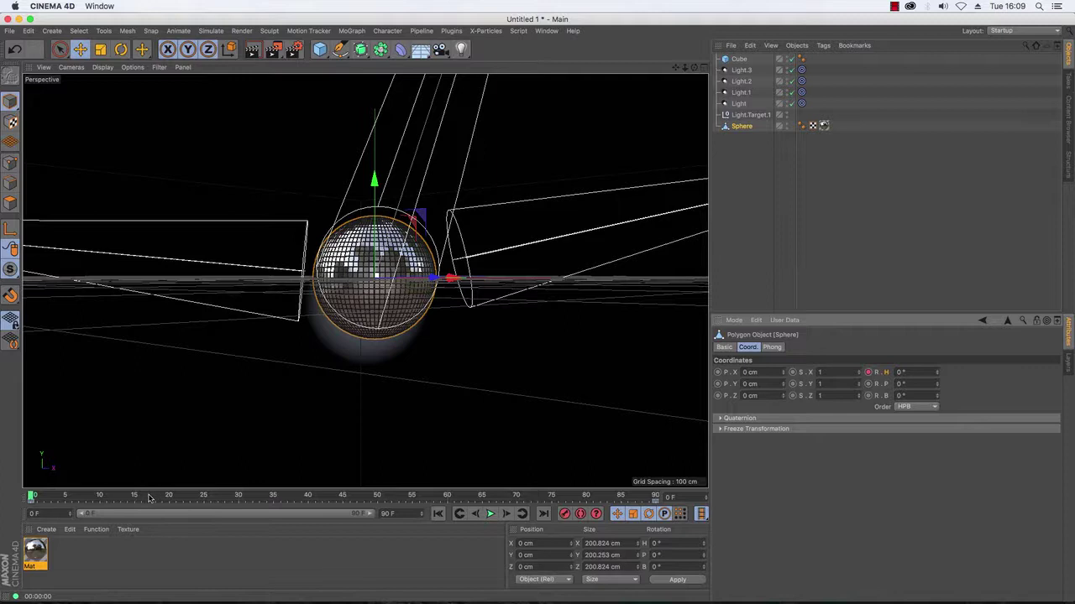
# Set the frame-0 heading key's interpolation to Linear and play back to check the motion.
pyautogui.click(32, 501)
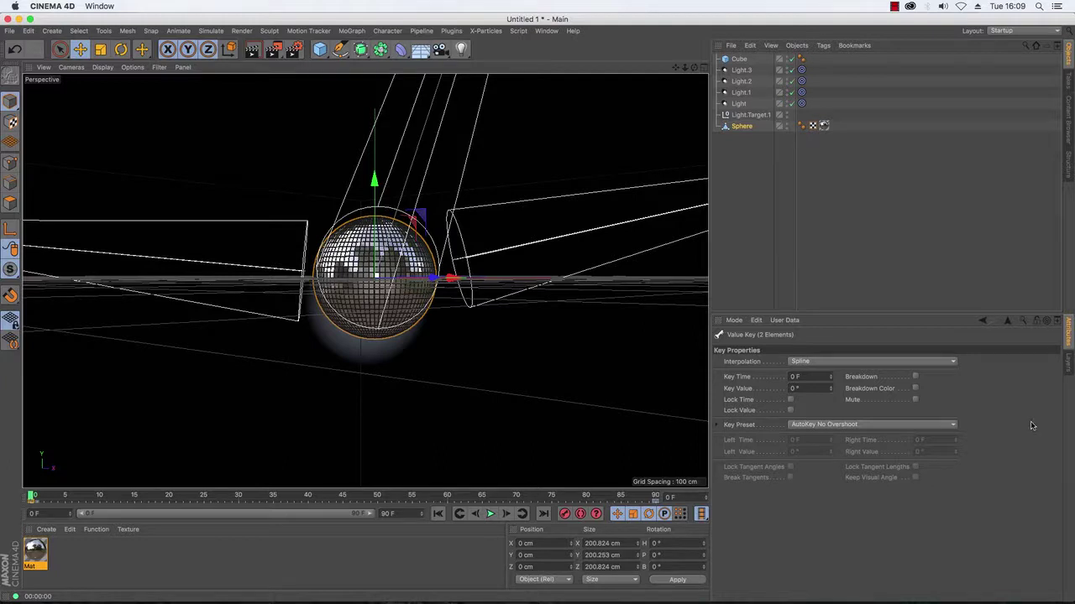
pyautogui.click(952, 362)
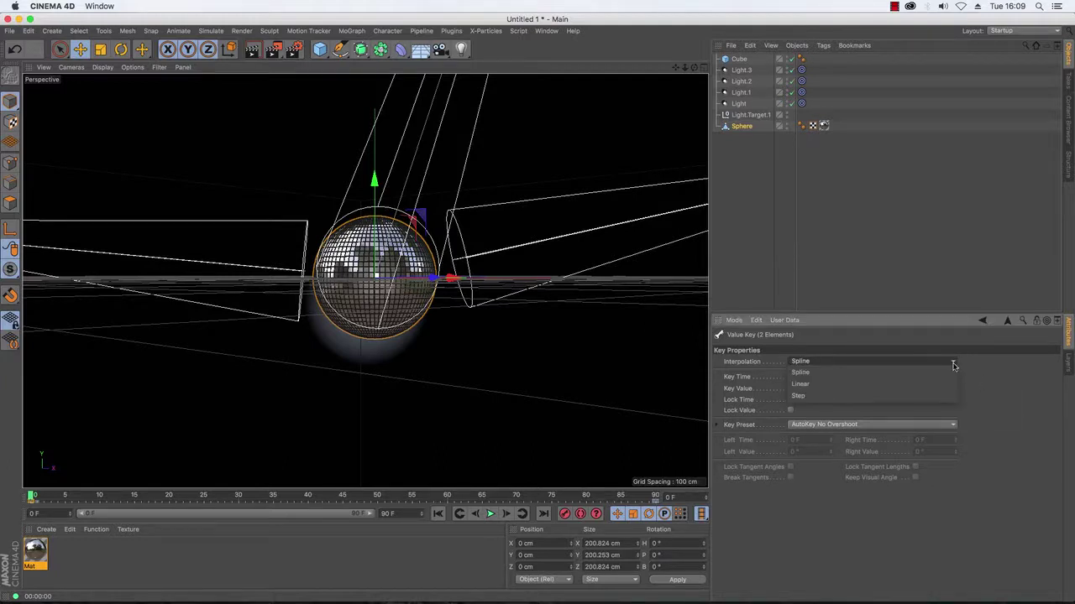
pyautogui.click(951, 385)
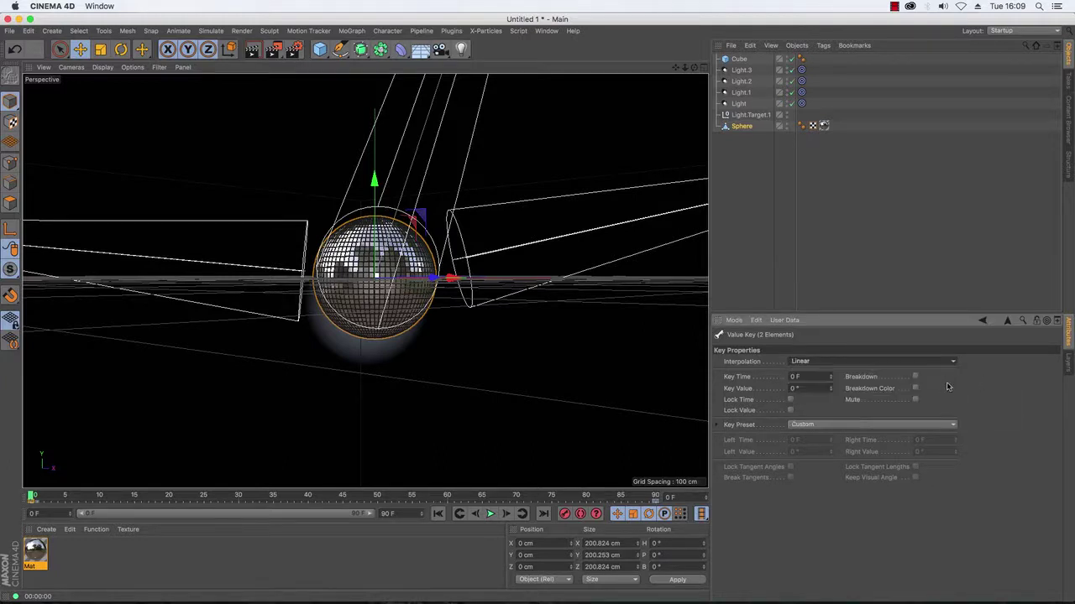
pyautogui.click(490, 514)
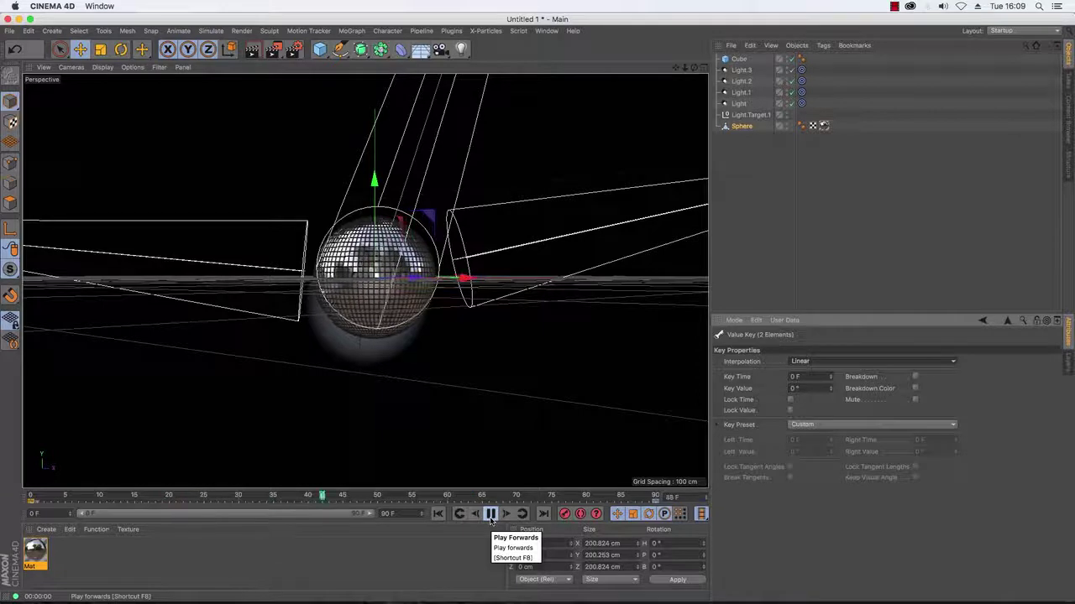
pyautogui.click(490, 515)
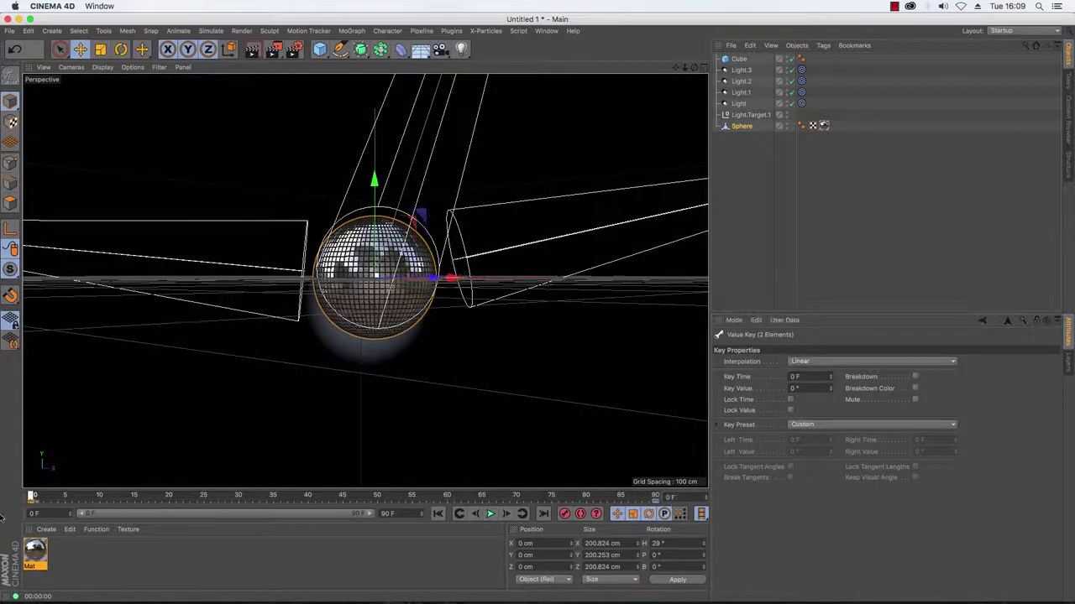
pyautogui.click(659, 503)
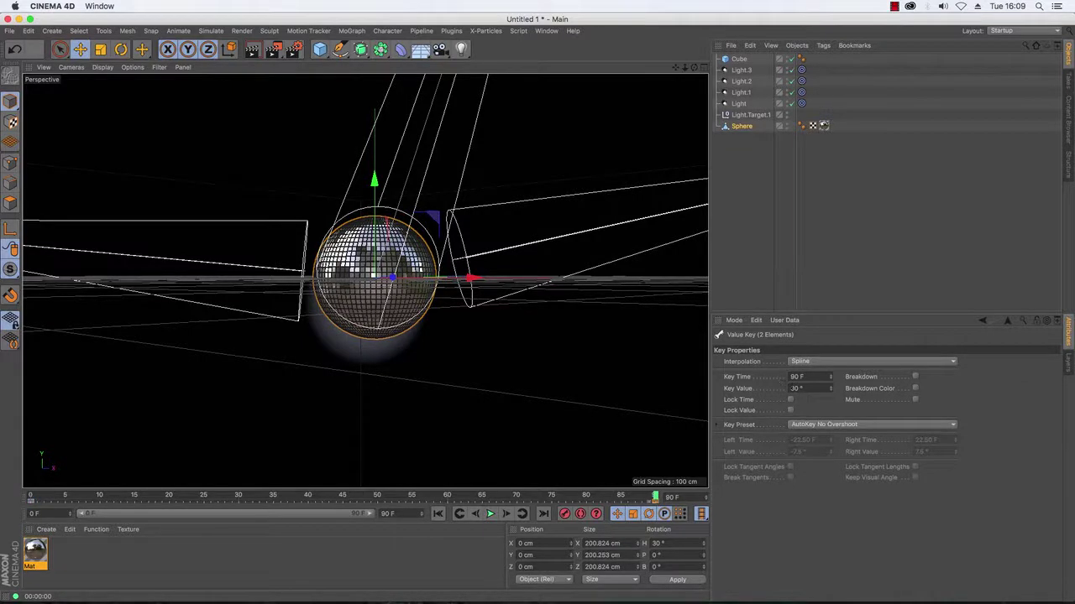
# Change the Sphere's frame-90 heading keyframe to 45°.
pyautogui.click(744, 127)
pyautogui.click(913, 372)
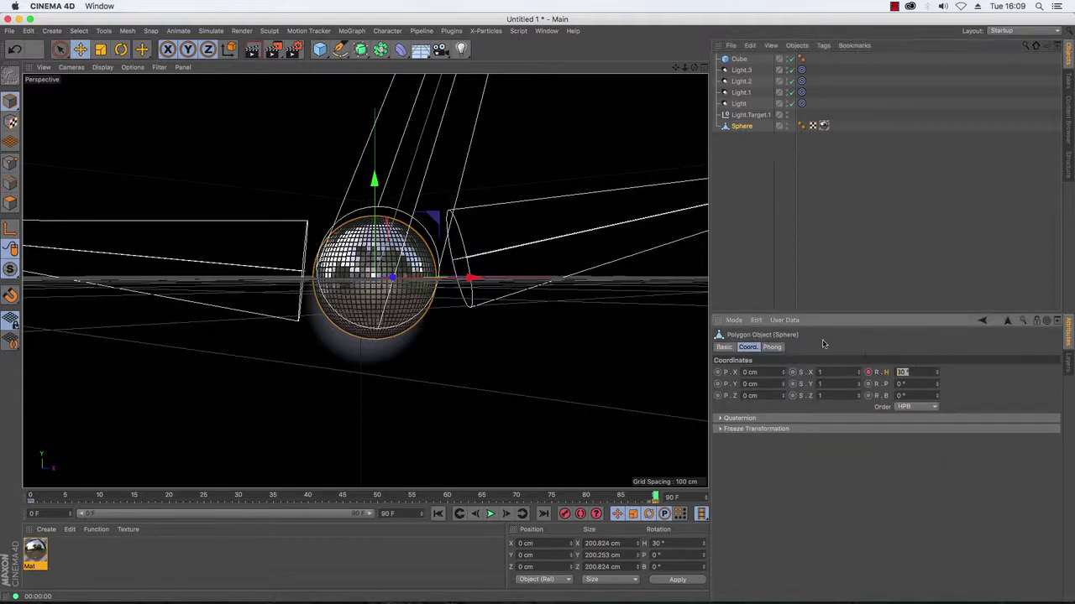
pyautogui.write('45')
pyautogui.press('Return')
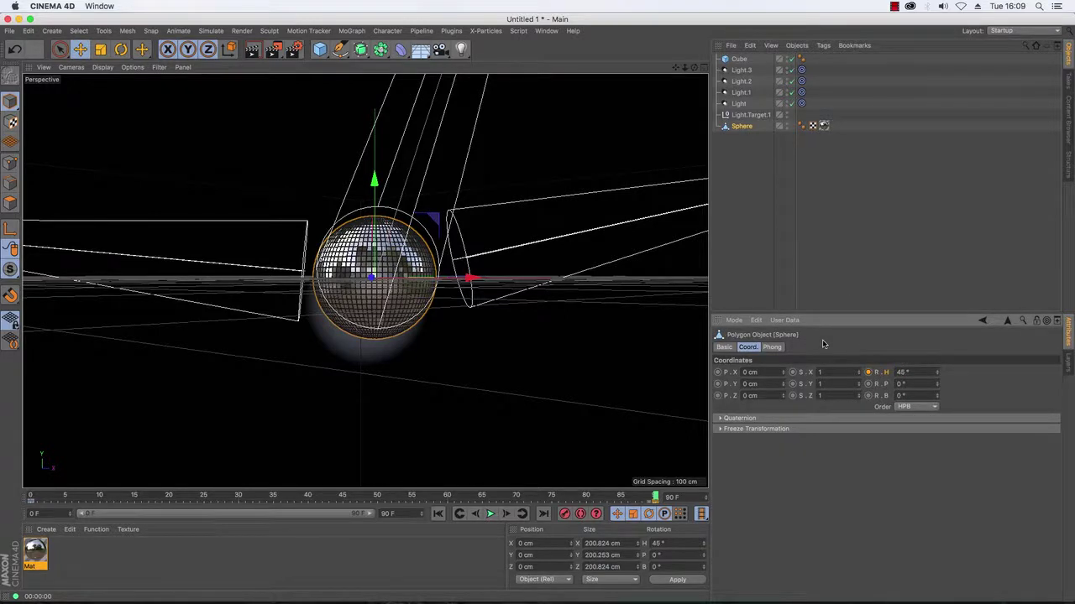
pyautogui.click(869, 372)
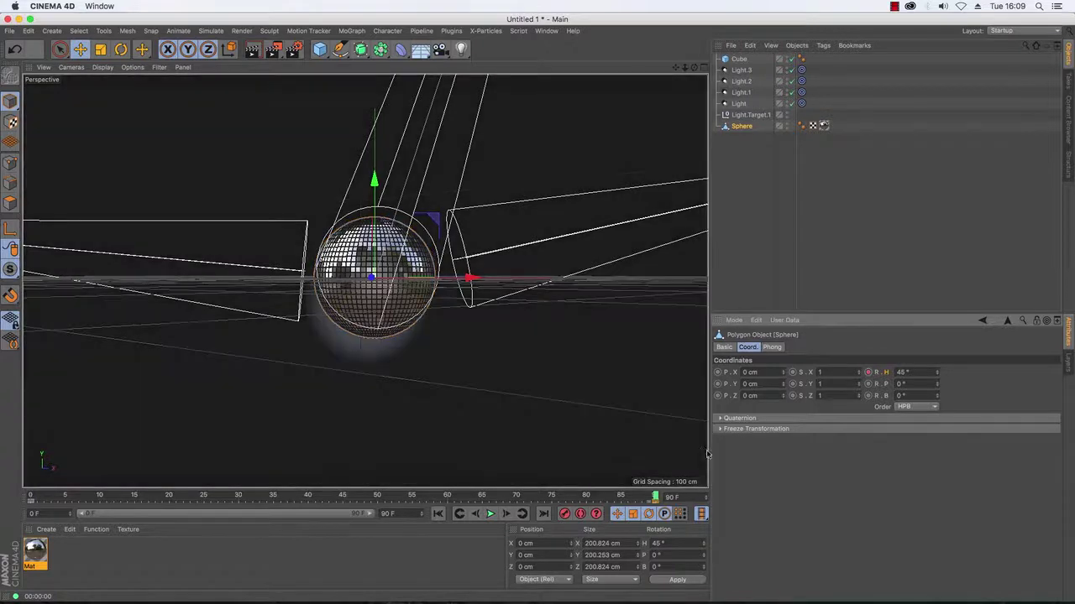
# Play the rotation from the first frame and stop it at frame 80.
pyautogui.click(437, 513)
pyautogui.click(491, 514)
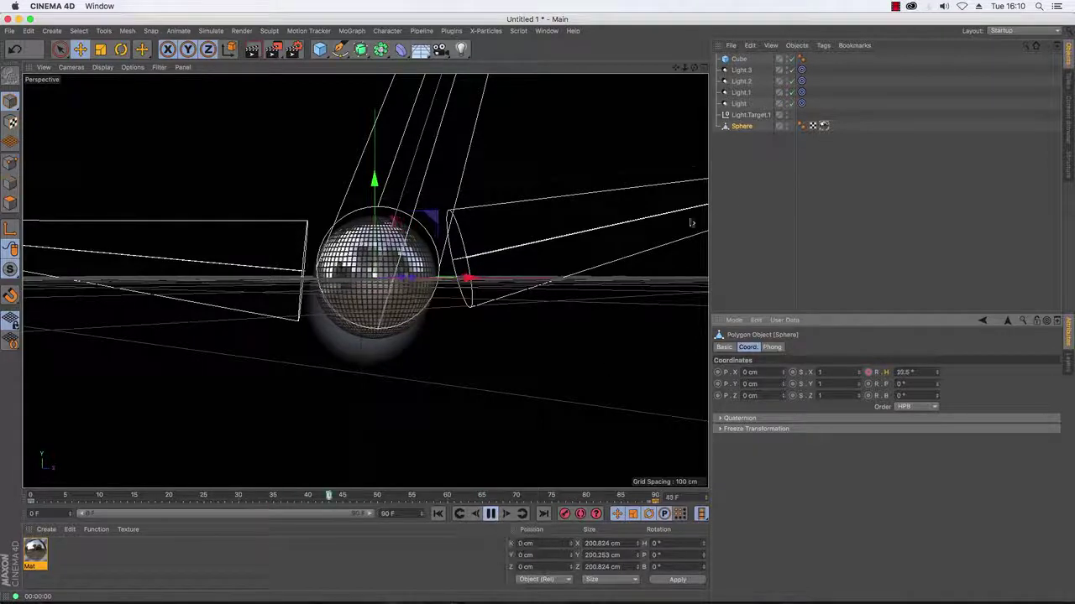
pyautogui.click(733, 199)
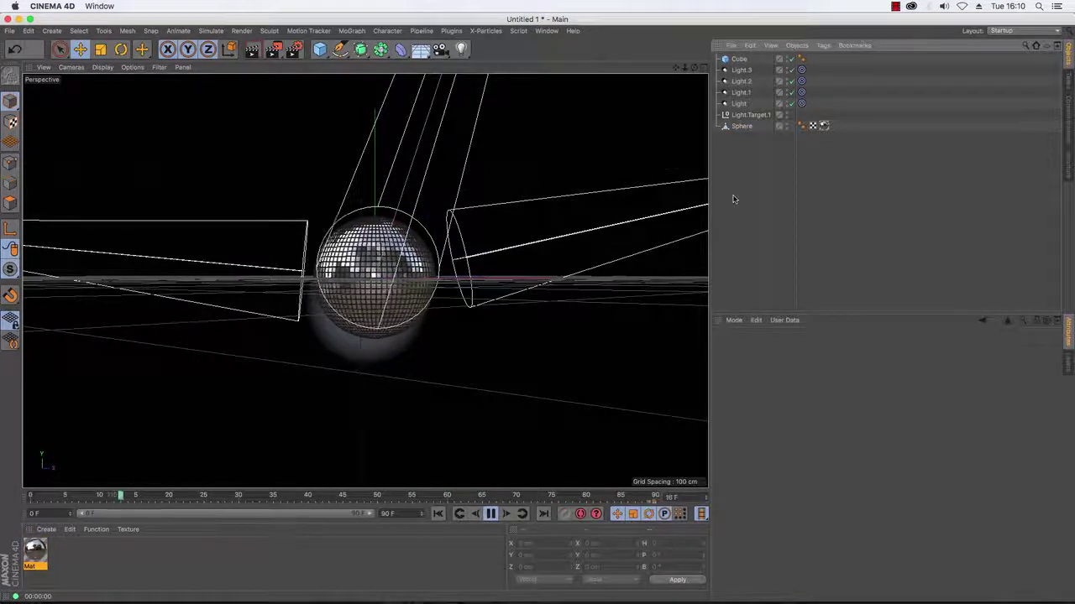
pyautogui.click(491, 515)
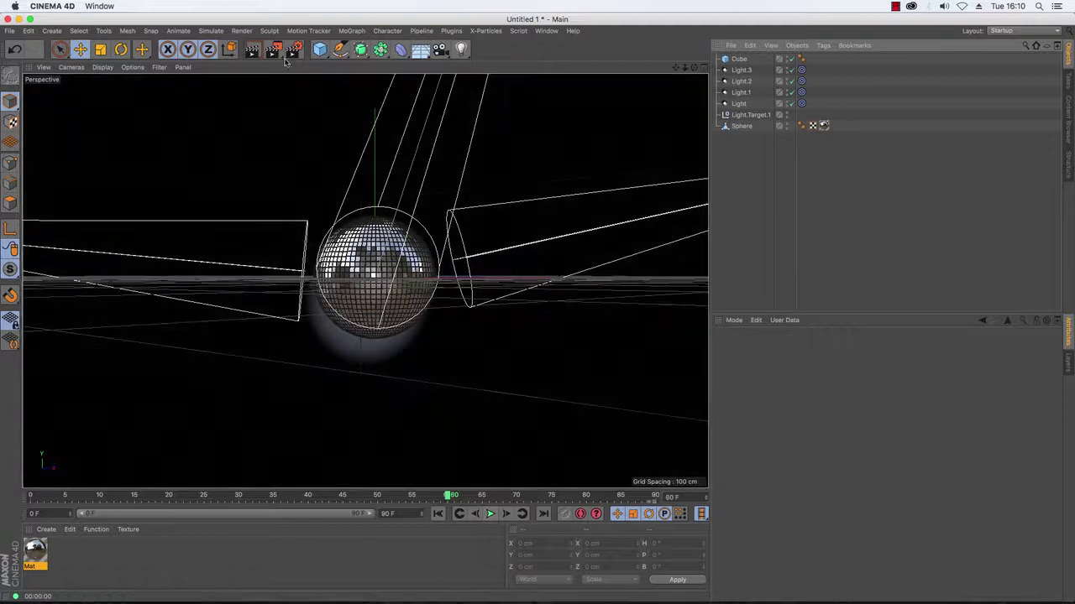
pyautogui.click(273, 51)
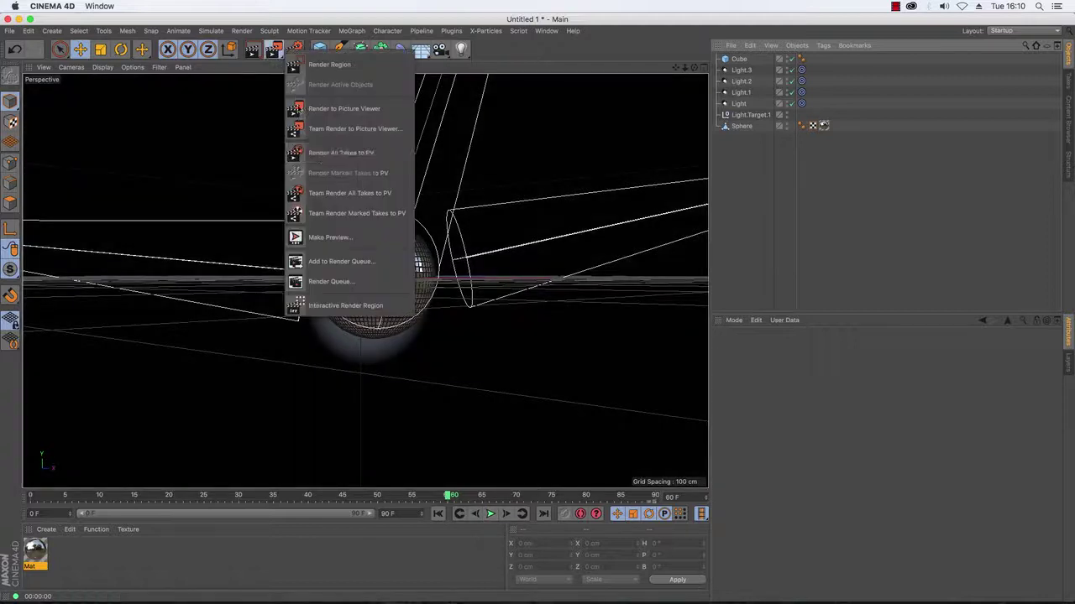
# Generate a Full Render, All Frames preview of the spinning disco ball.
pyautogui.click(336, 237)
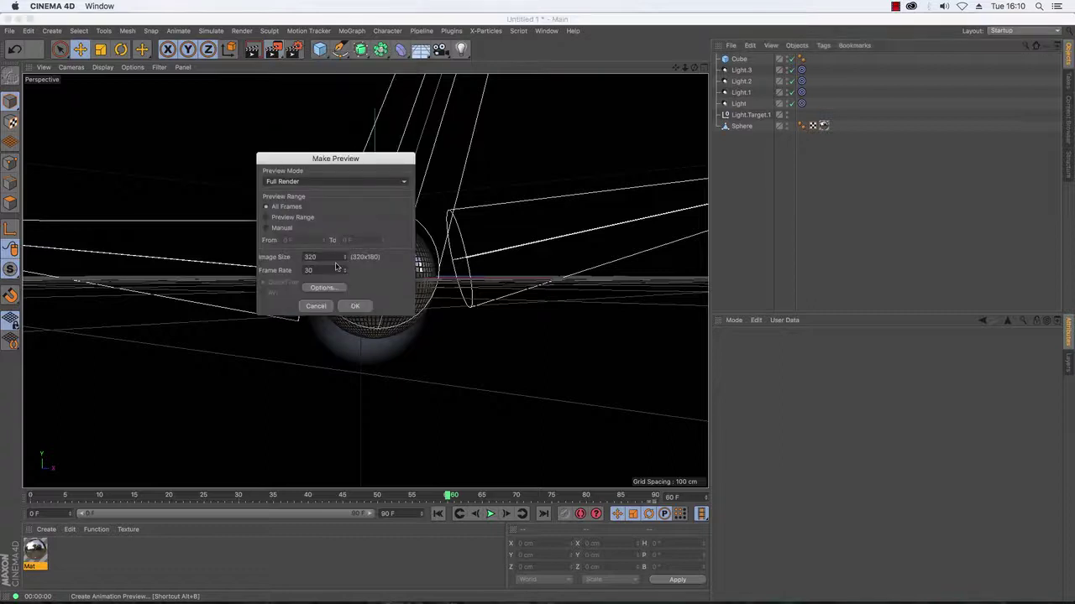
pyautogui.click(330, 259)
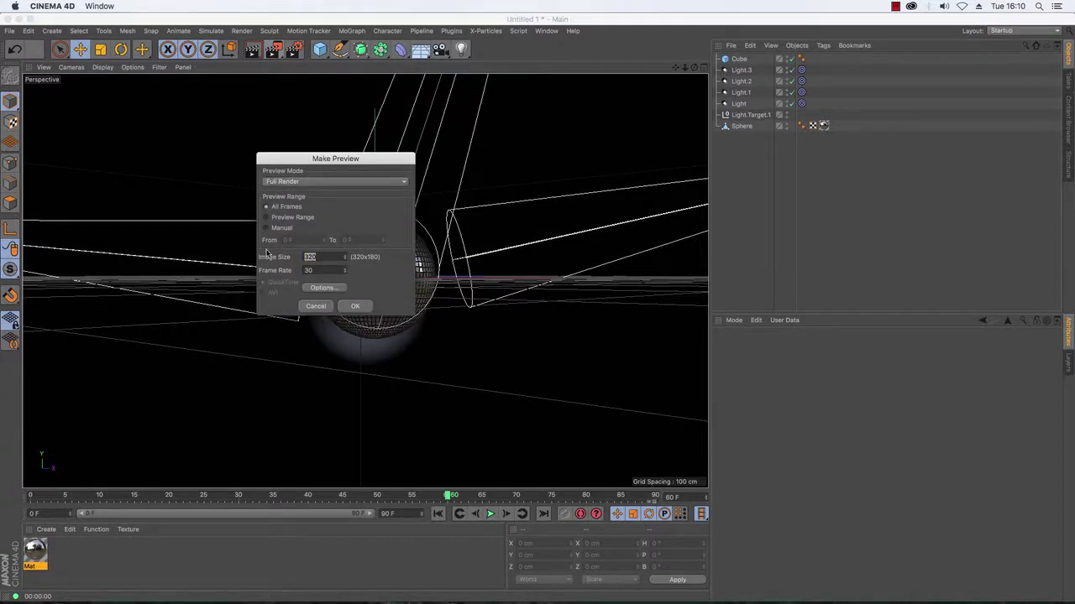
pyautogui.press('Return')
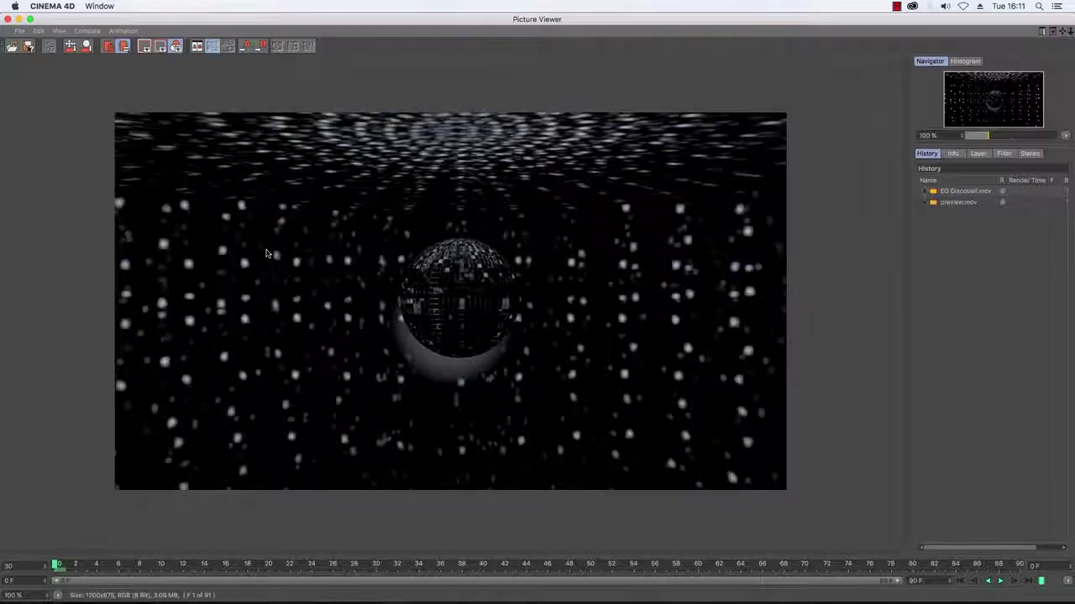
# Play preview.mov in the Picture Viewer to watch the caustic spots move.
pyautogui.click(1000, 585)
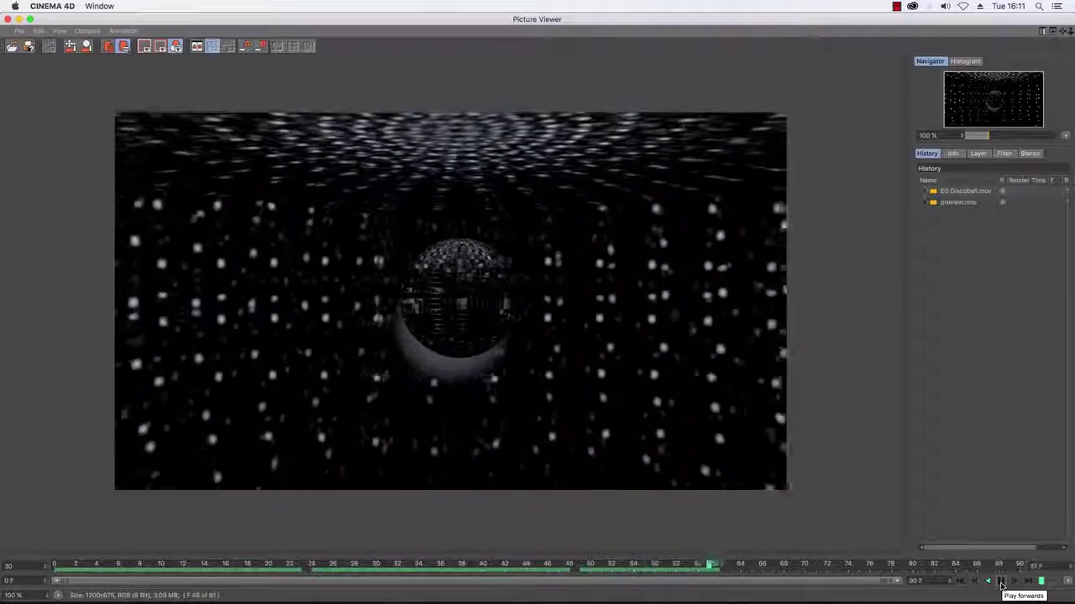